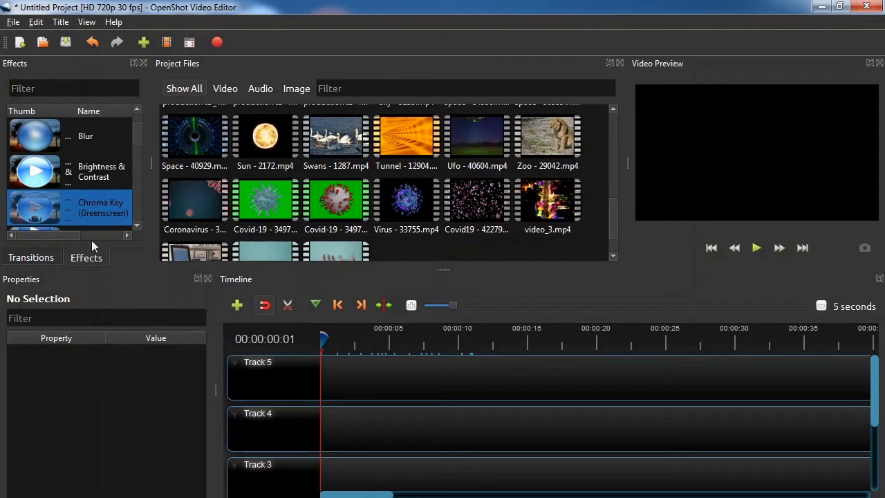
# Look through the video clips in the project files for footage to use in a chroma key composite.
pyautogui.moveTo(40, 206); pyautogui.dragTo(77, 217)
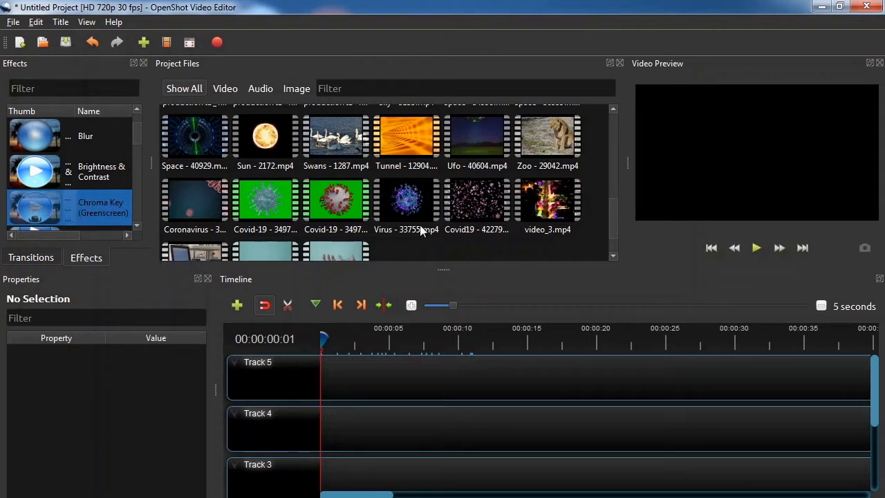
pyautogui.scroll(-1, 422, 206)
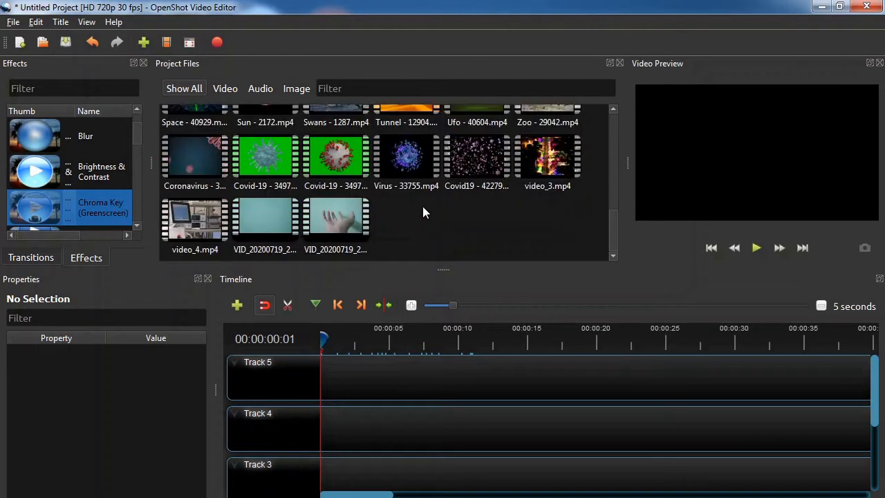
pyautogui.scroll(5, 422, 206)
pyautogui.scroll(1, 422, 206)
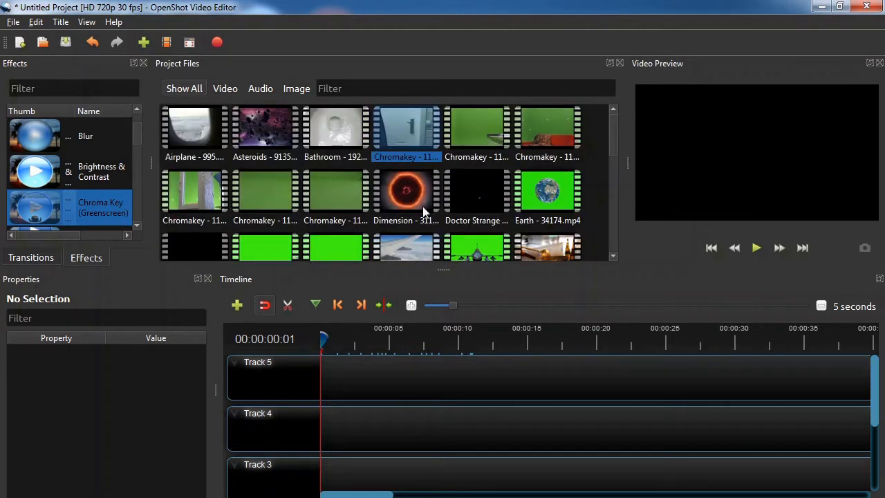
pyautogui.click(199, 138)
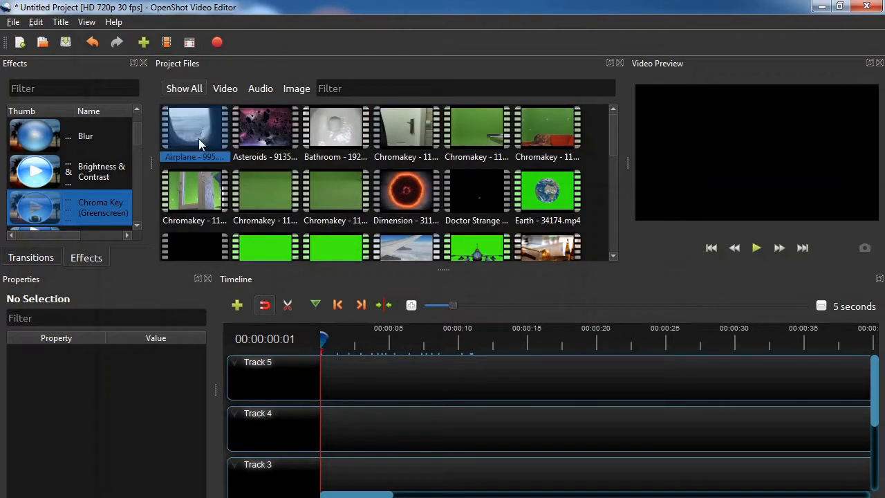
pyautogui.scroll(-10, 304, 173)
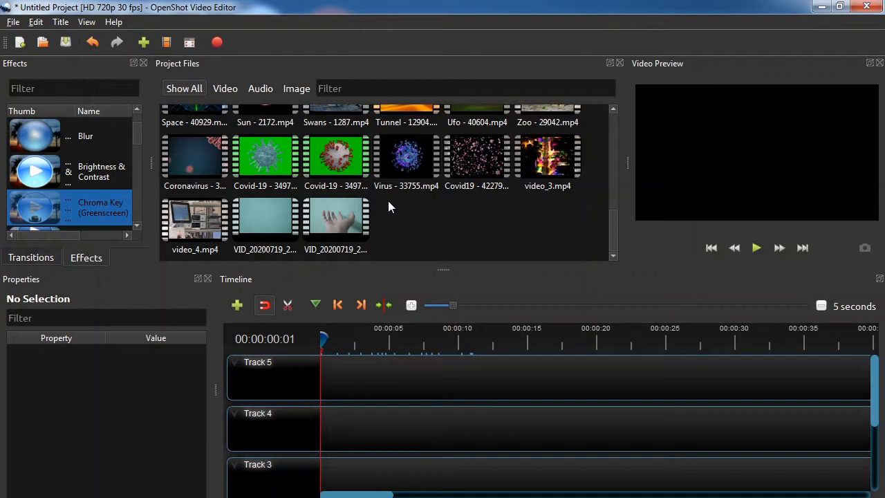
pyautogui.scroll(10, 388, 201)
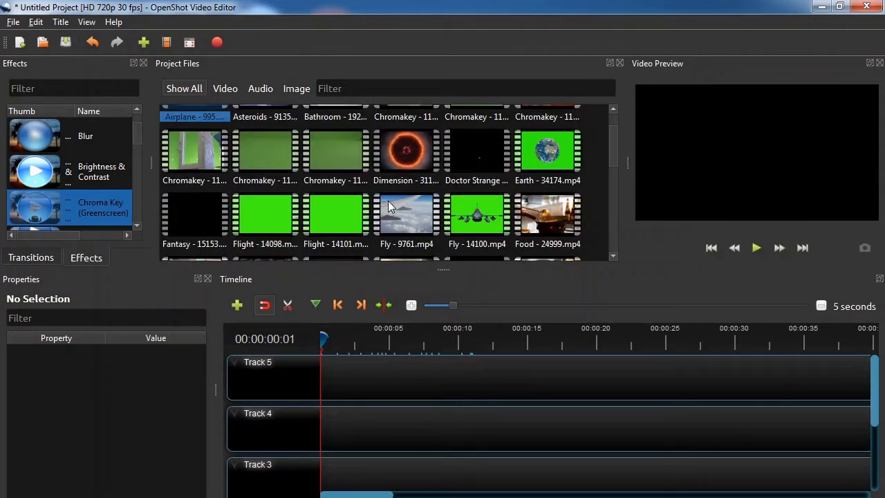
pyautogui.scroll(1, 390, 143)
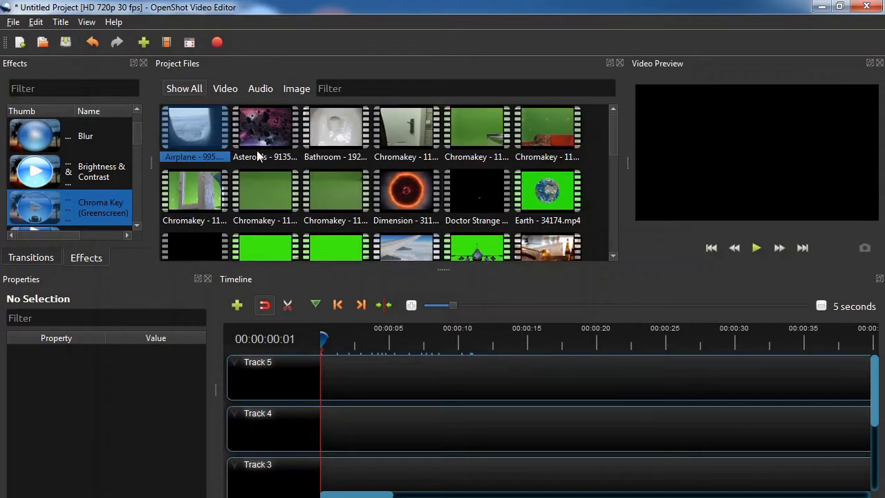
# Place Chromakey - 11285.mp4 at the start of Track 5 and apply the Chroma Key (Greenscreen) effect to it.
pyautogui.moveTo(418, 136); pyautogui.dragTo(305, 381)
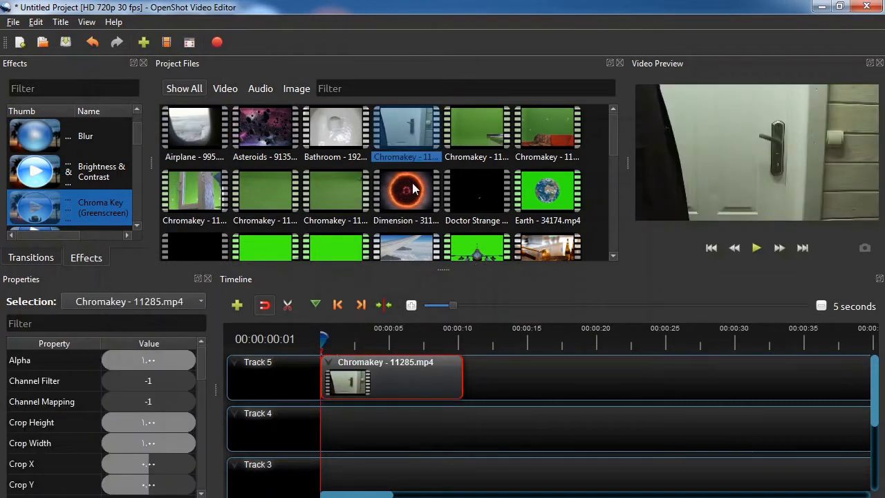
pyautogui.scroll(-4, 419, 158)
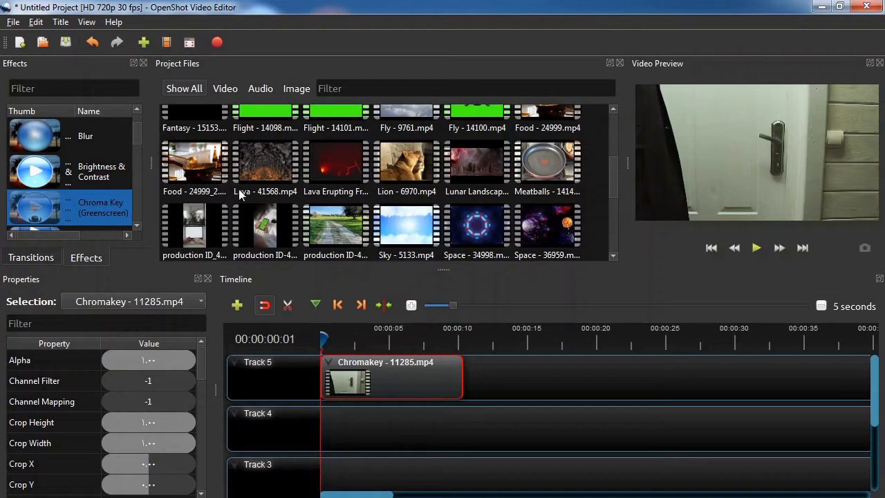
pyautogui.scroll(5, 238, 189)
pyautogui.moveTo(32, 215); pyautogui.dragTo(354, 378)
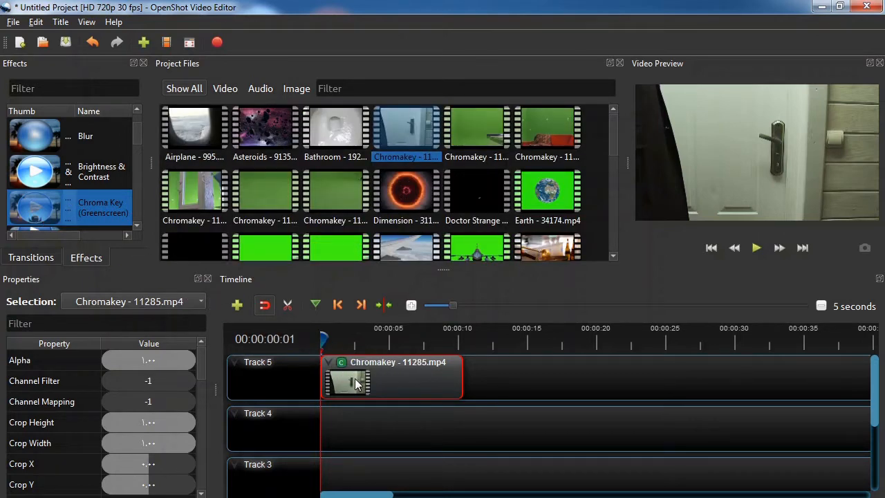
# Set the effect's key color to #5ce7c1, sampled from the teal doorway in the preview with the door open.
pyautogui.click(342, 364)
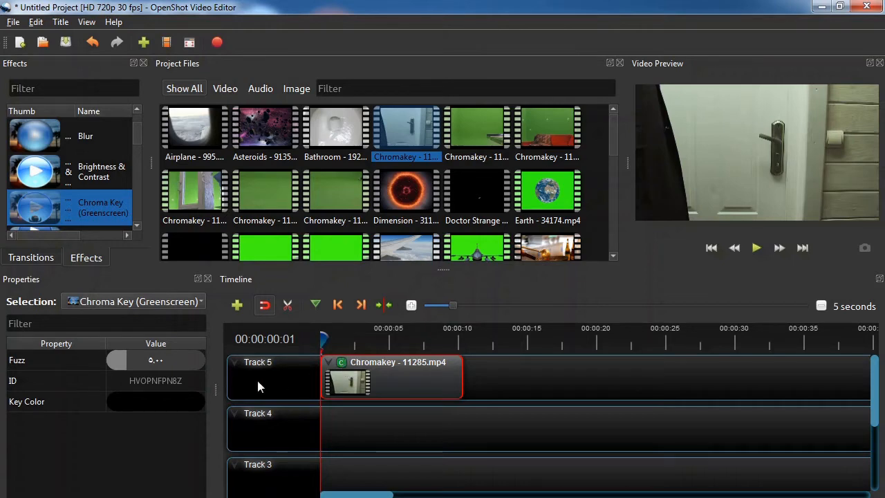
pyautogui.doubleClick(182, 400)
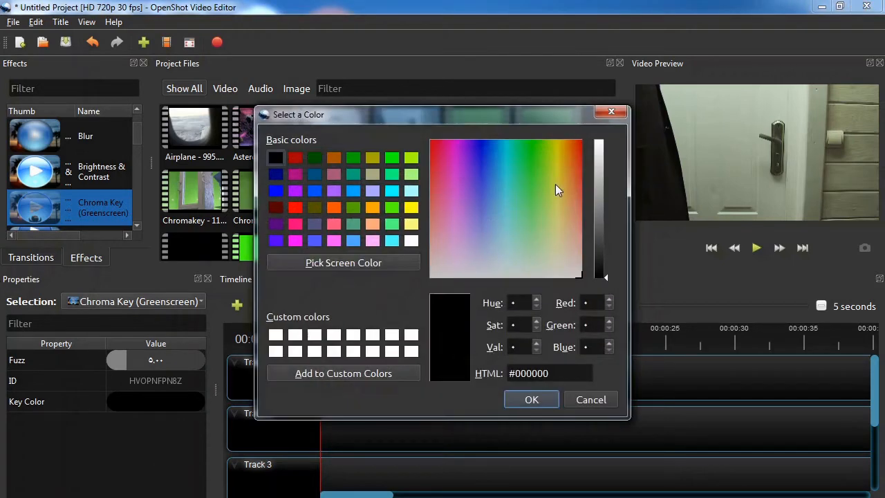
pyautogui.click(612, 112)
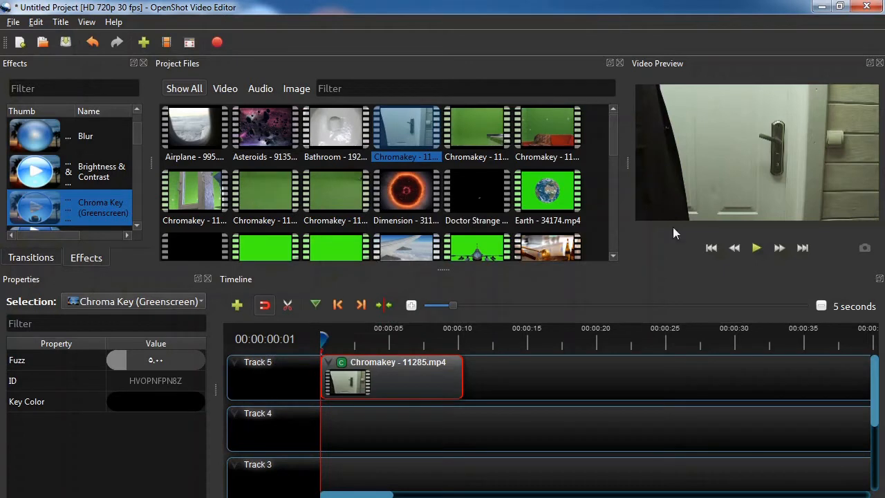
pyautogui.click(756, 248)
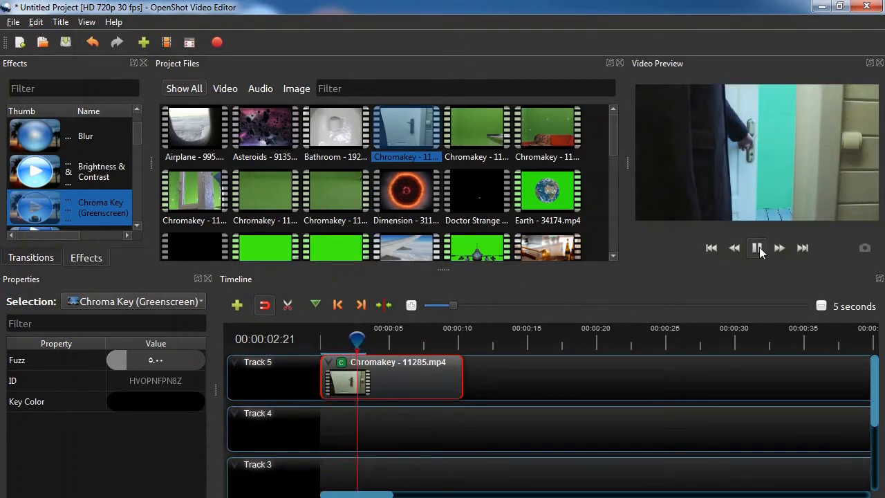
pyautogui.press('space')
pyautogui.click(176, 402)
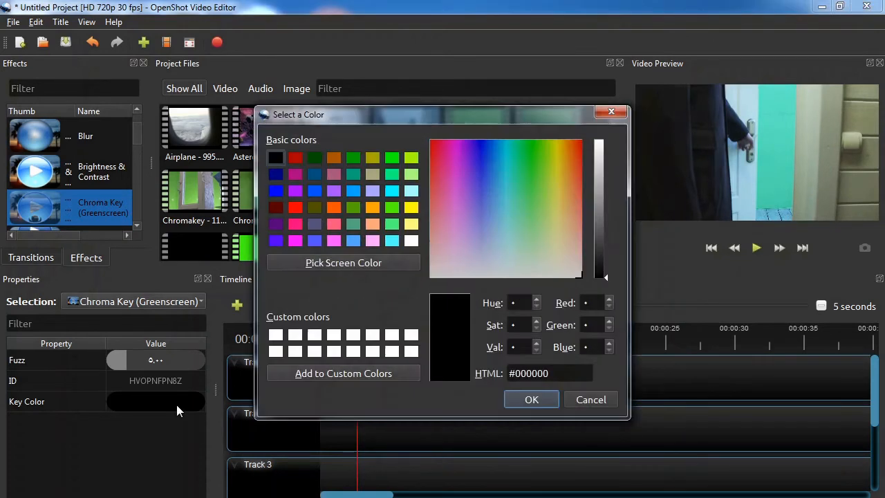
pyautogui.click(338, 268)
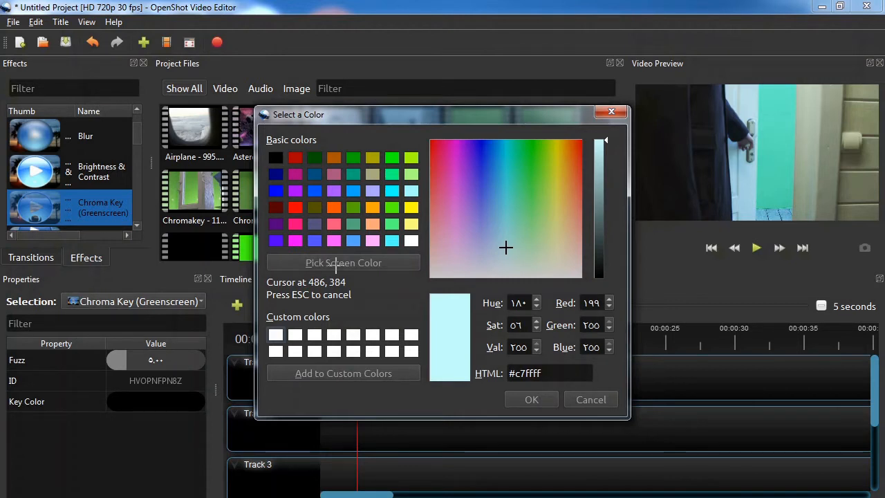
pyautogui.click(776, 130)
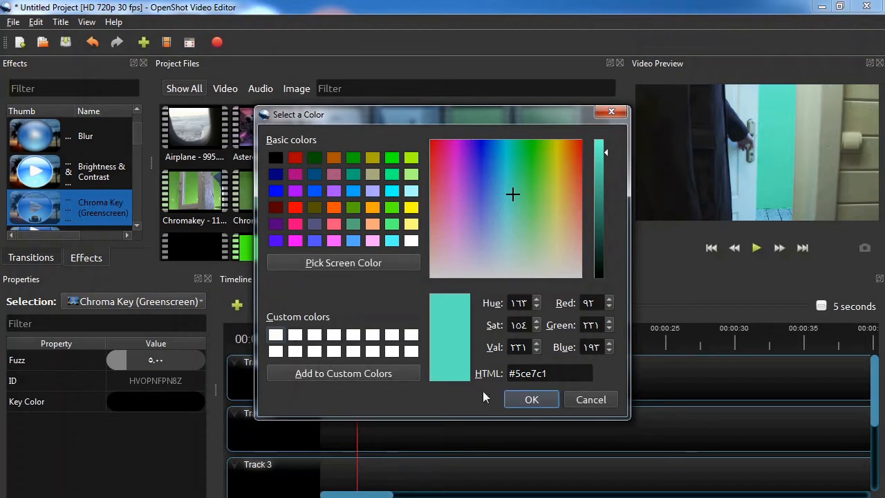
pyautogui.click(529, 399)
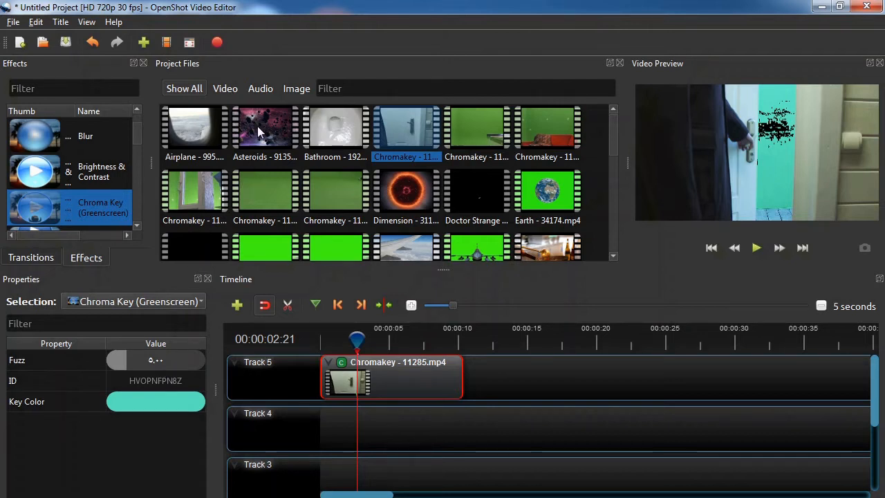
# Place Asteroids - 9135.mp4 at the start of Track 4 beneath the keyed clip and briefly play the composite.
pyautogui.moveTo(257, 126); pyautogui.dragTo(322, 408)
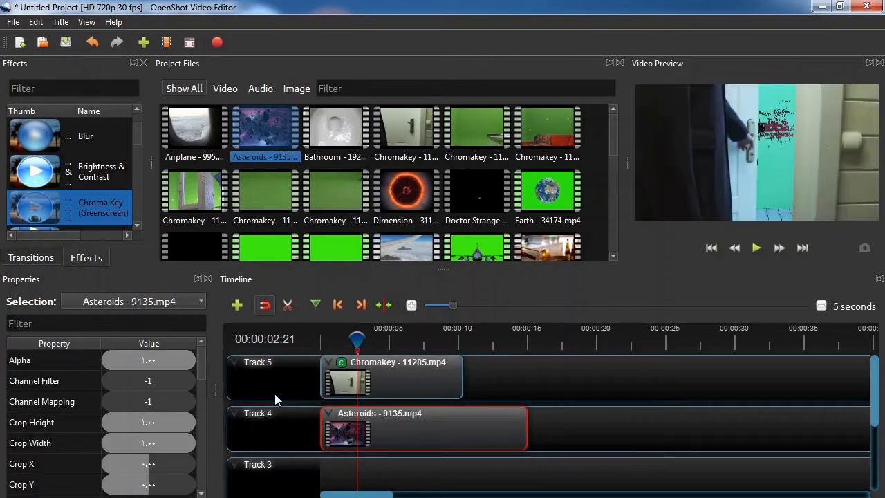
pyautogui.click(759, 248)
pyautogui.click(760, 248)
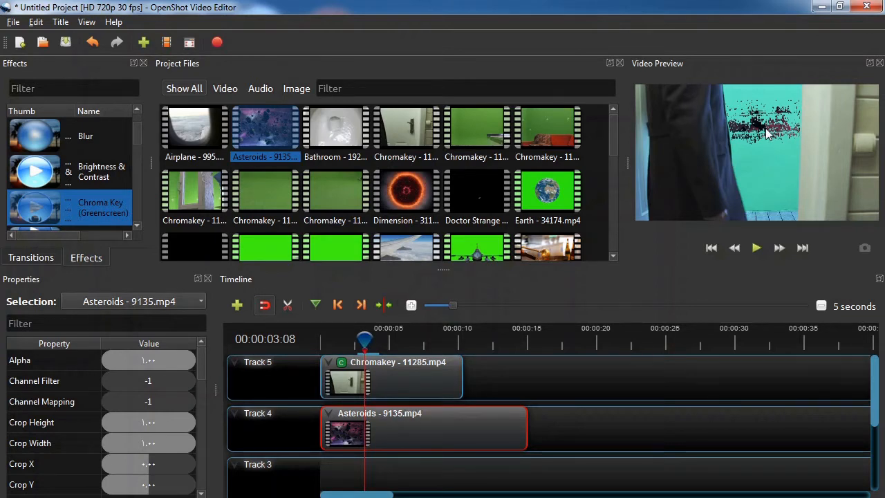
# Resample the Track 5 clip's chroma key color from the teal doorway in the preview, using #5de7c0.
pyautogui.click(384, 377)
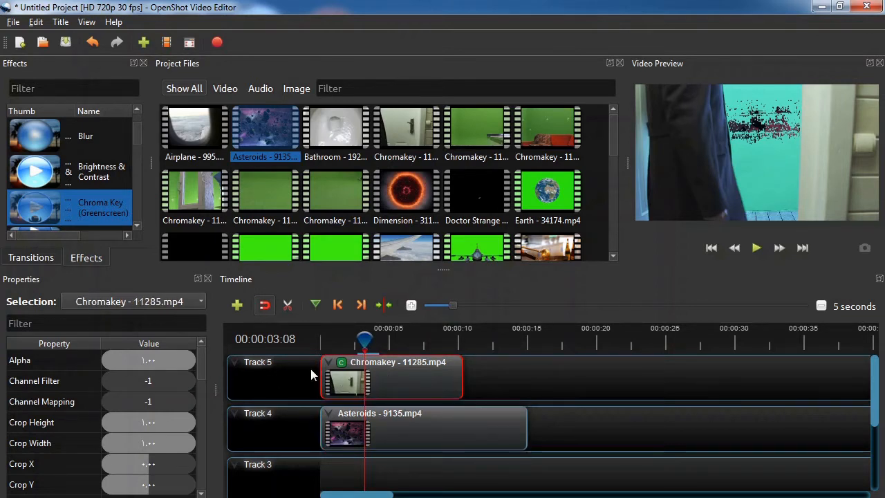
pyautogui.click(341, 362)
pyautogui.doubleClick(140, 395)
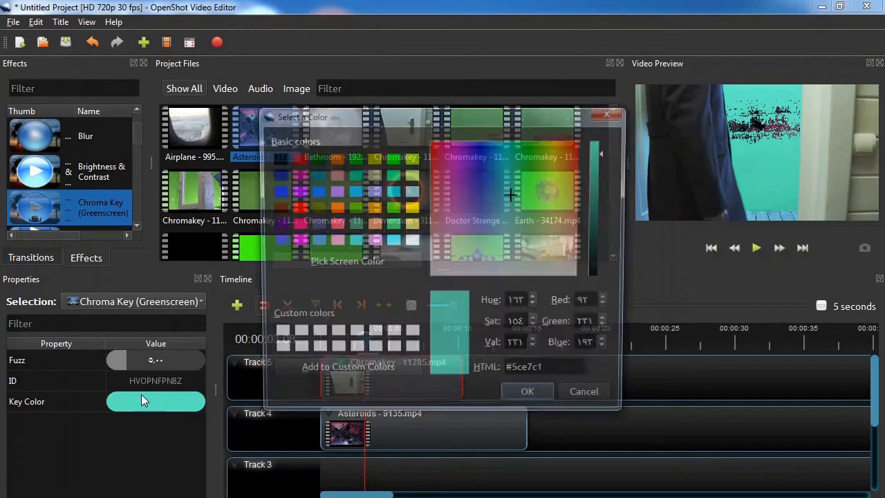
pyautogui.click(612, 113)
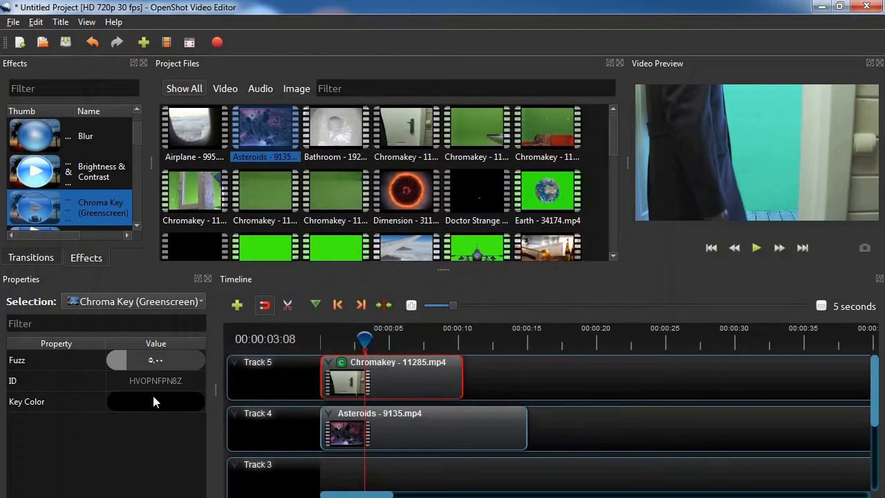
pyautogui.doubleClick(192, 404)
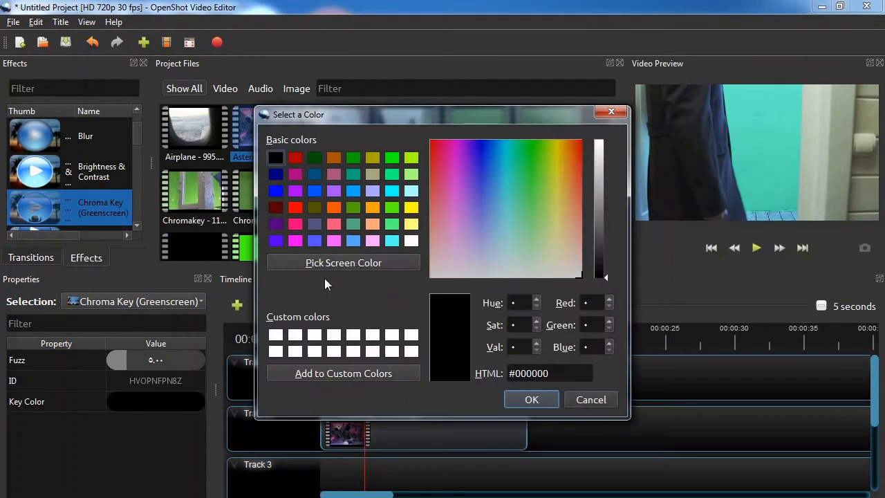
pyautogui.click(332, 266)
pyautogui.click(756, 127)
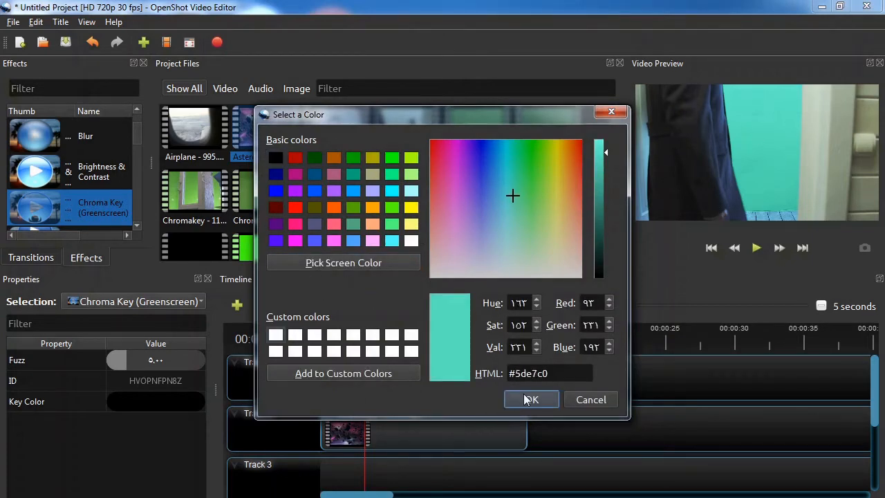
pyautogui.click(527, 398)
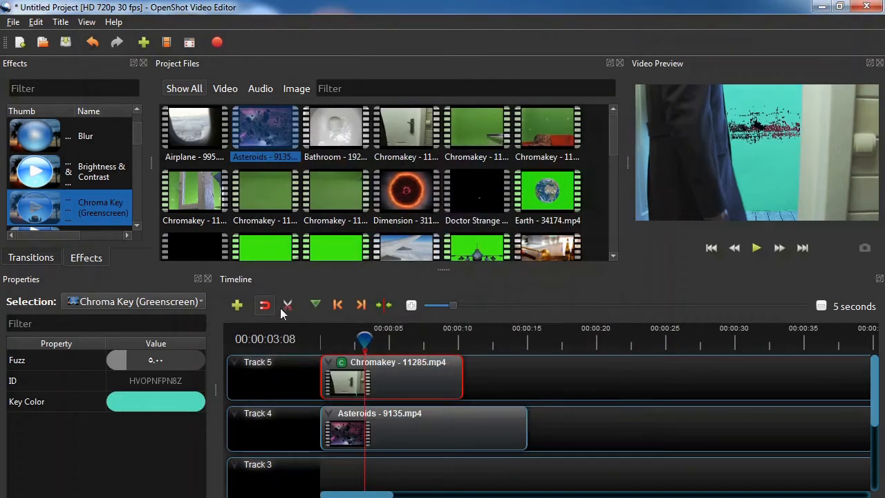
# Try a Fuzz value of 50 for the Chroma Key effect.
pyautogui.doubleClick(148, 359)
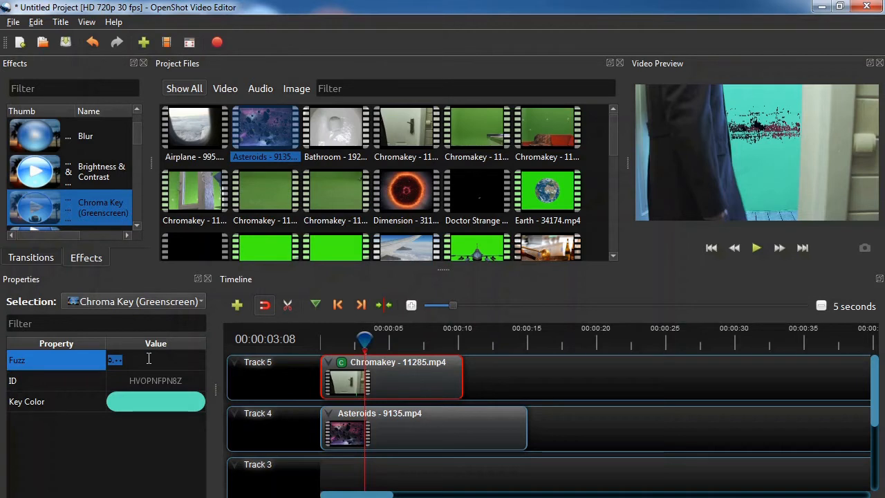
pyautogui.write('50')
pyautogui.press('Return')
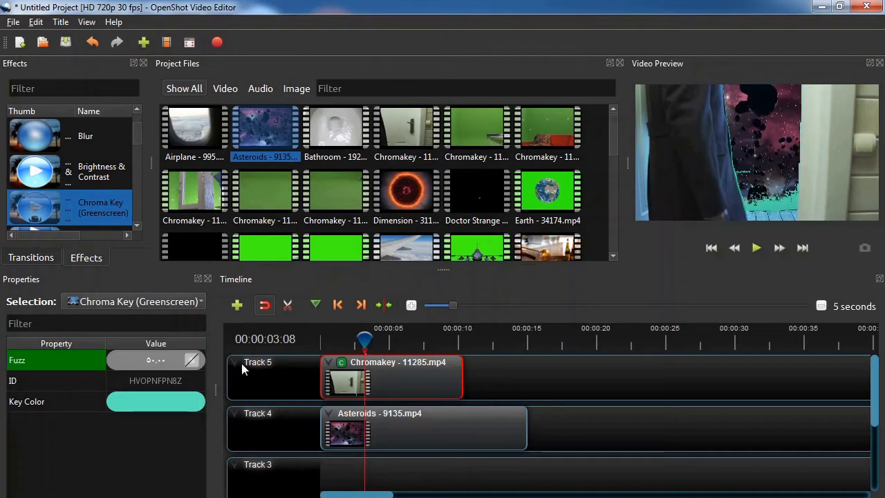
# Set the Chroma Key effect's Fuzz to 60 and play the composite to check the keyed doorway.
pyautogui.doubleClick(171, 356)
pyautogui.write('60')
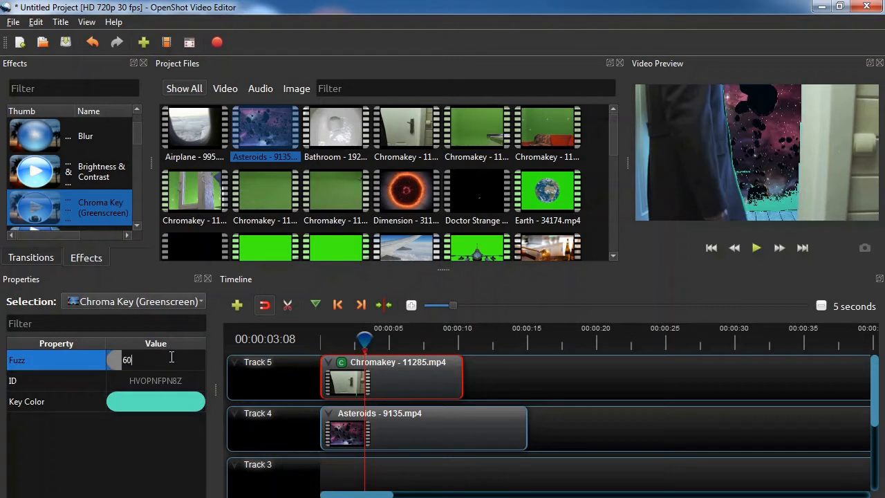
pyautogui.press('Return')
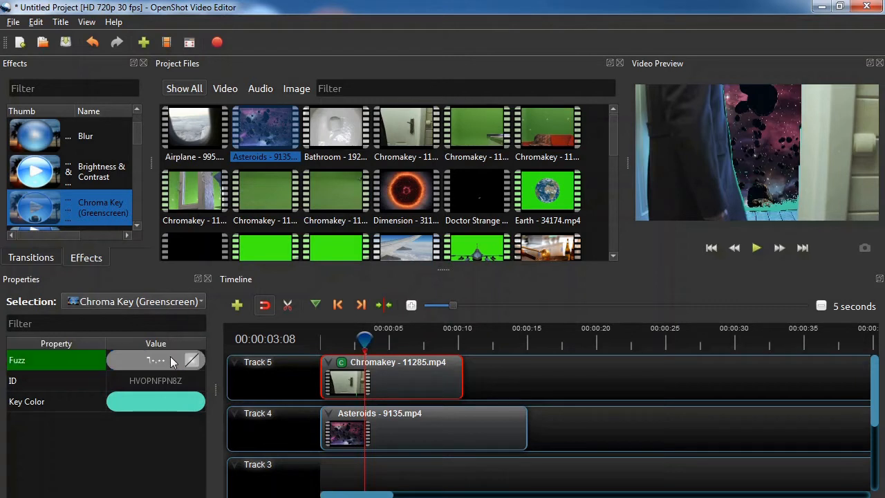
pyautogui.click(755, 249)
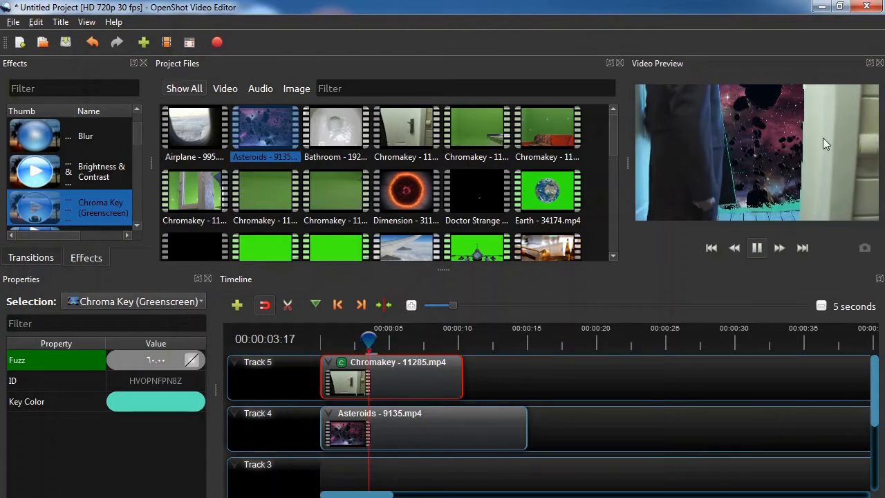
pyautogui.click(757, 247)
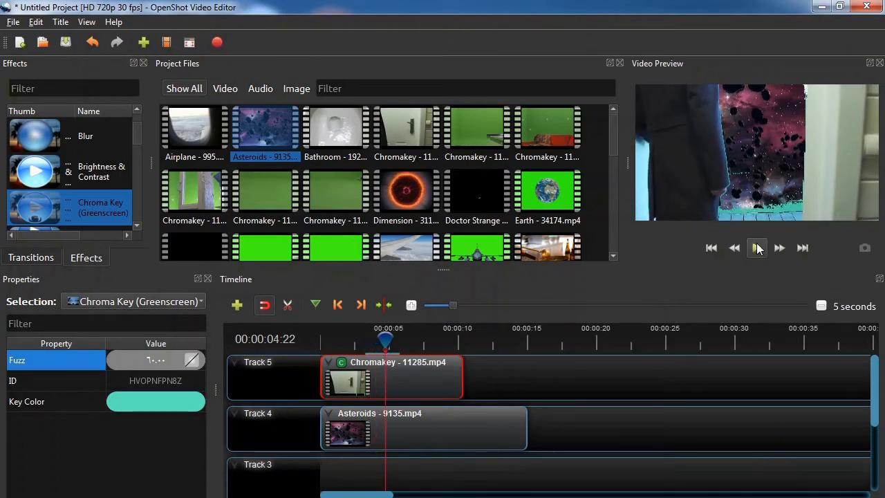
# Move the Asteroids clip down to Track 3 and remove it from the timeline.
pyautogui.moveTo(387, 425); pyautogui.dragTo(382, 467)
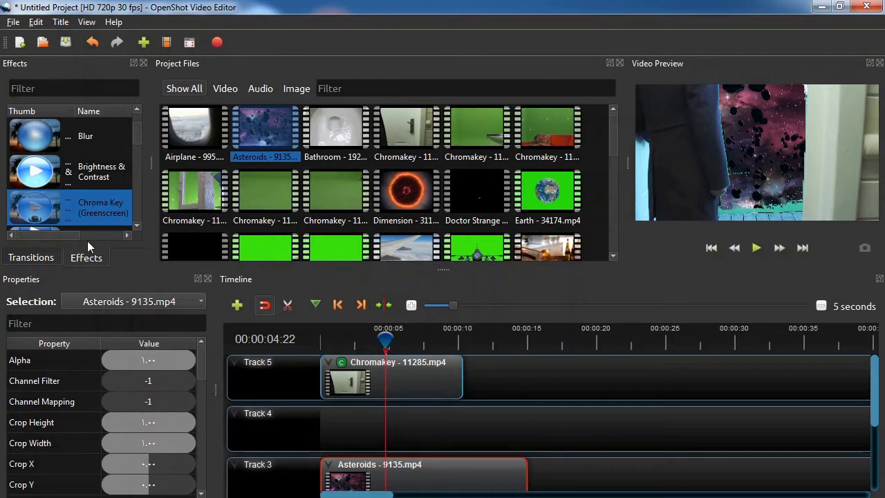
pyautogui.rightClick(387, 470)
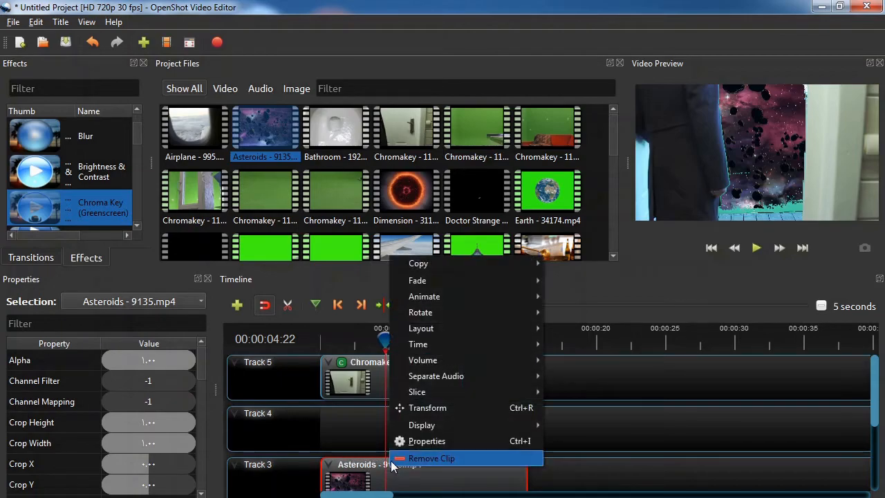
pyautogui.click(415, 457)
pyautogui.click(374, 387)
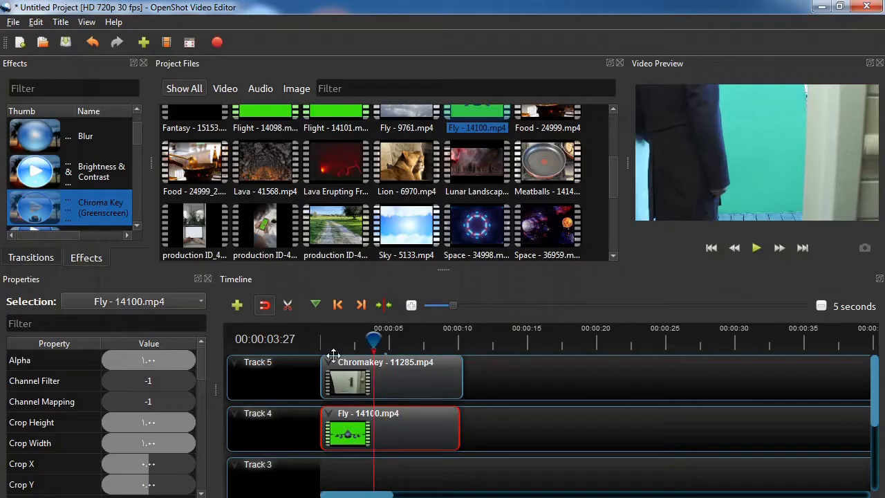
# Play the stacked Chromakey and Fly clips from the start and stop where the teal doorway starts showing.
pyautogui.click(323, 339)
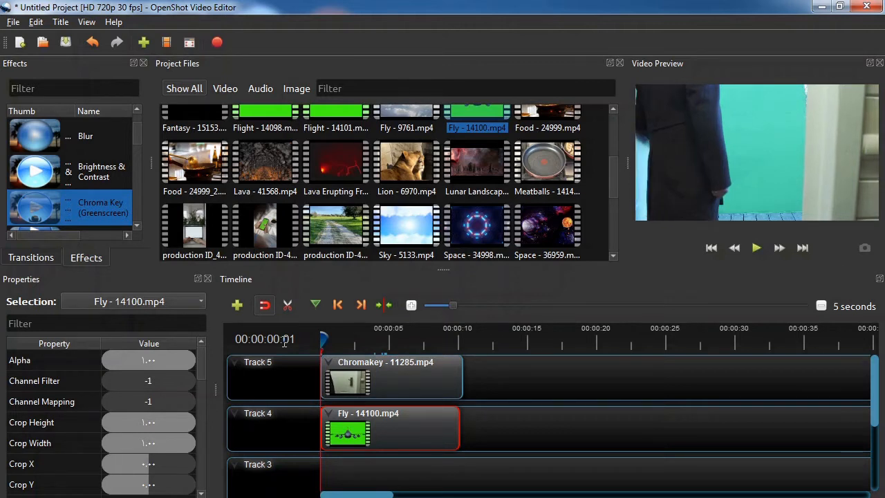
pyautogui.press('space')
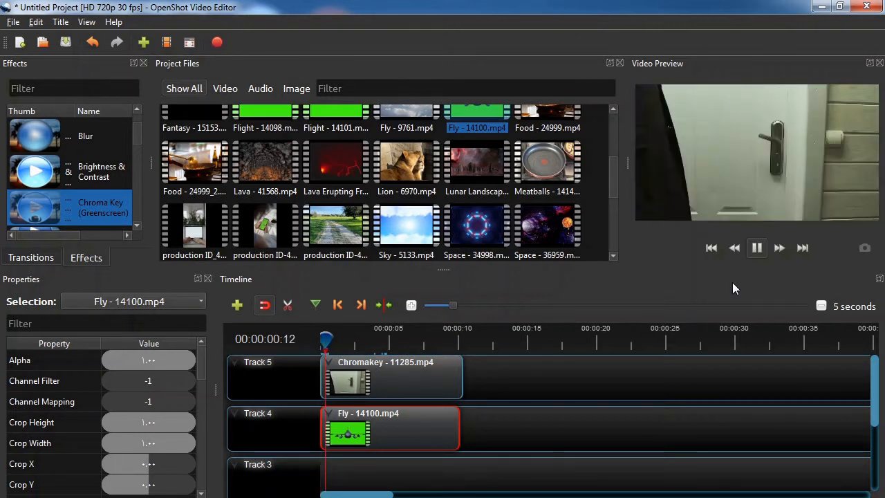
pyautogui.click(755, 249)
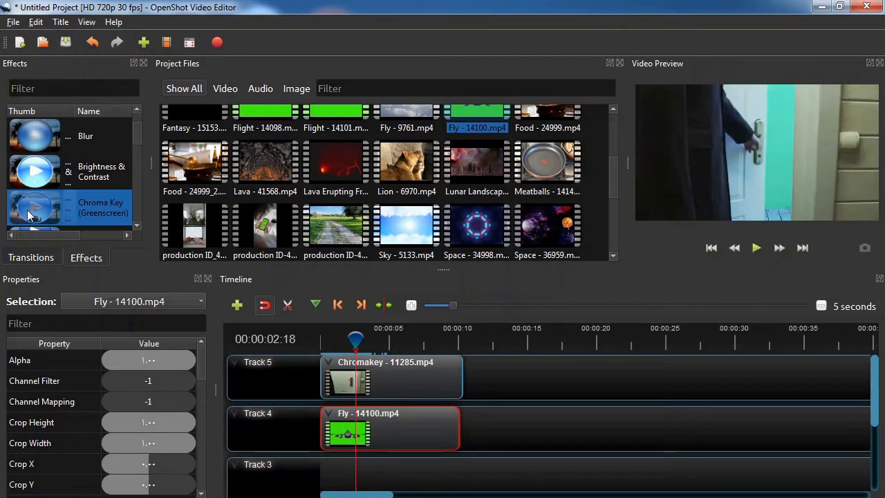
# Apply the Chroma Key effect to the Chromakey - 11285.mp4 clip on Track 5 and set its key color to the doorway's teal.
pyautogui.moveTo(31, 211); pyautogui.dragTo(342, 376)
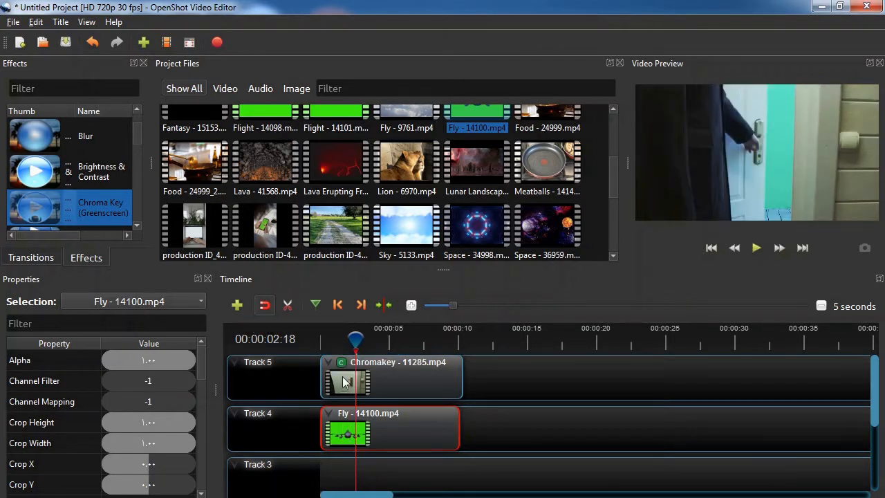
pyautogui.click(343, 365)
pyautogui.doubleClick(142, 403)
# Try a Fuzz value of 100 for the doorway clip's Chroma Key effect and play the composite.
pyautogui.doubleClick(166, 360)
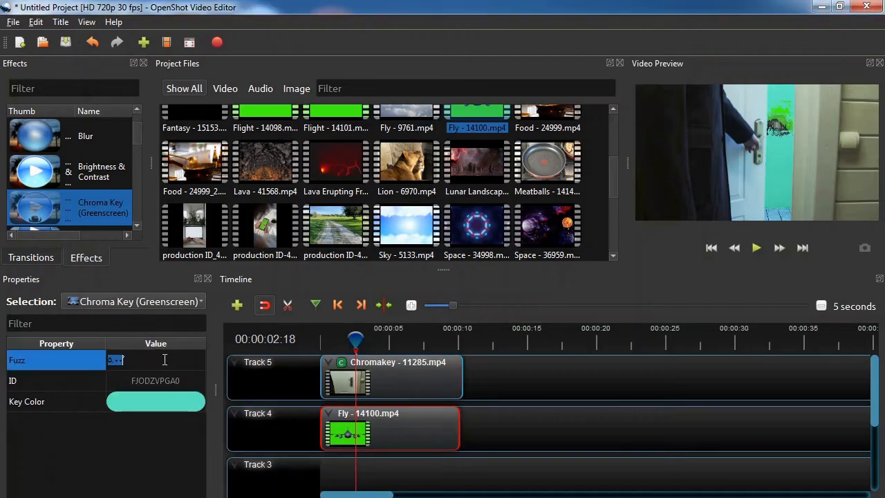
pyautogui.write('100')
pyautogui.press('Return')
pyautogui.click(759, 251)
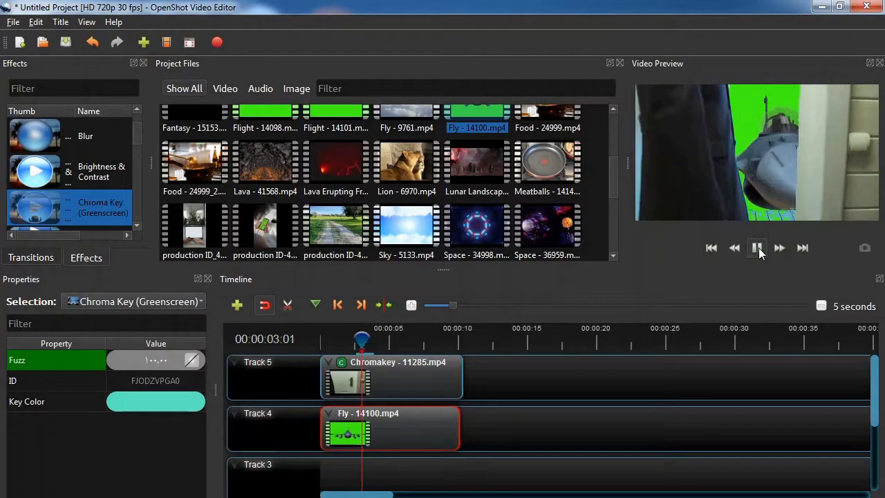
pyautogui.click(758, 248)
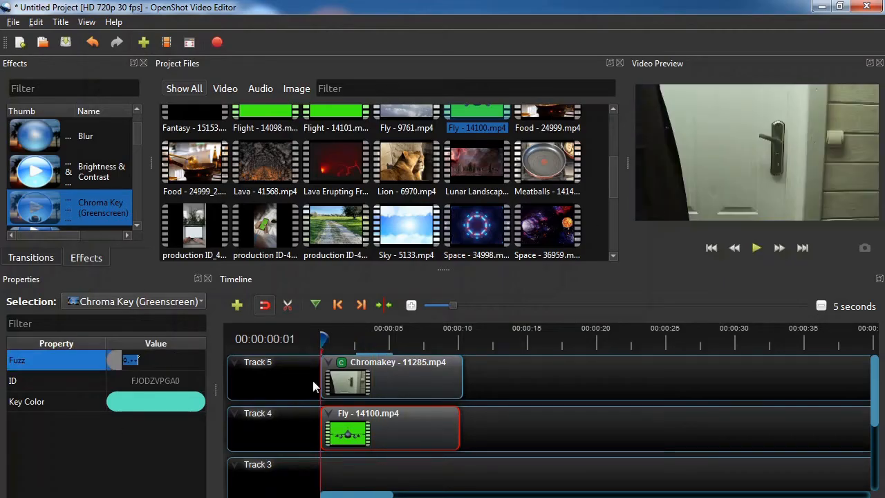
# Set the doorway clip's Chroma Key Fuzz to 70 and play the composite from the start.
pyautogui.click(377, 344)
pyautogui.moveTo(377, 344); pyautogui.dragTo(304, 349)
pyautogui.doubleClick(173, 361)
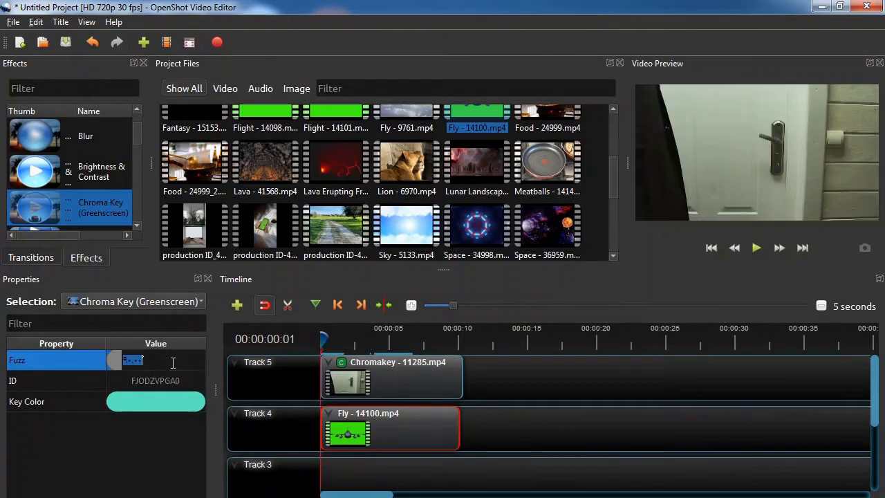
pyautogui.write('70')
pyautogui.press('Return')
pyautogui.click(757, 249)
pyautogui.moveTo(422, 340); pyautogui.dragTo(279, 355)
# Place Asteroids - 9135.mp4 on Track 3 and apply Chroma Key to the Fly clip, sampling its green background from the preview.
pyautogui.click(387, 427)
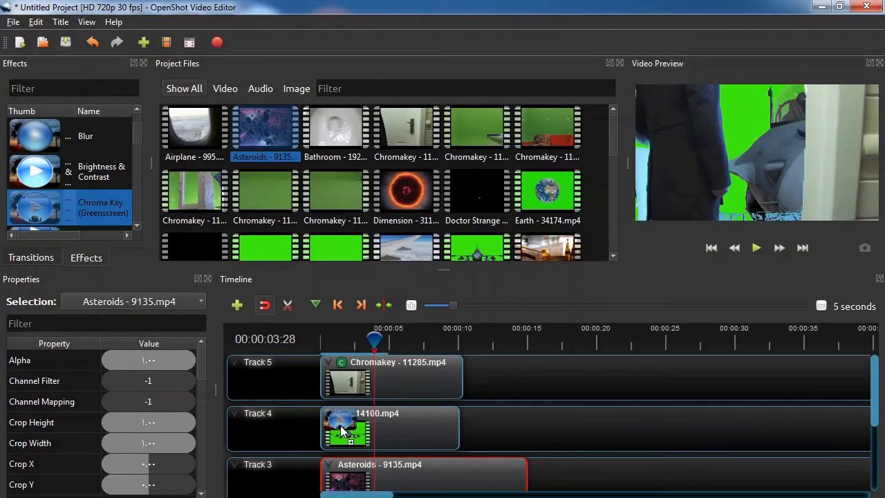
pyautogui.click(341, 414)
pyautogui.click(148, 402)
pyautogui.click(344, 263)
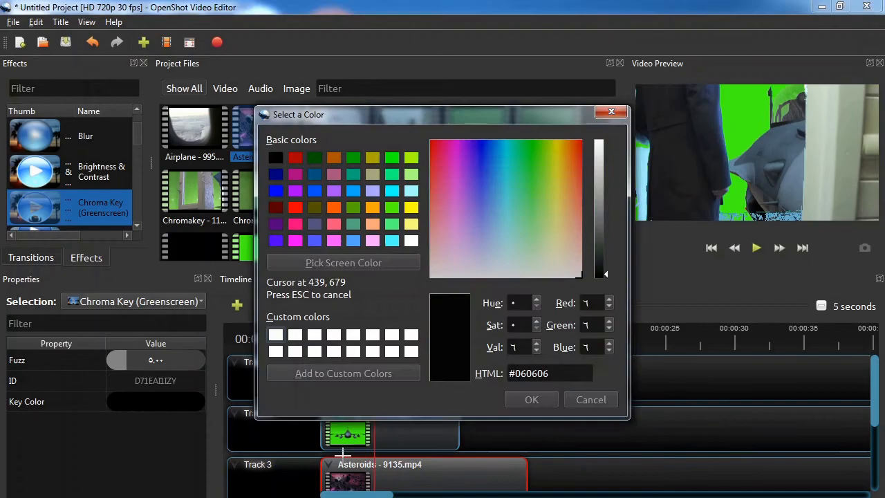
pyautogui.click(734, 87)
pyautogui.click(531, 399)
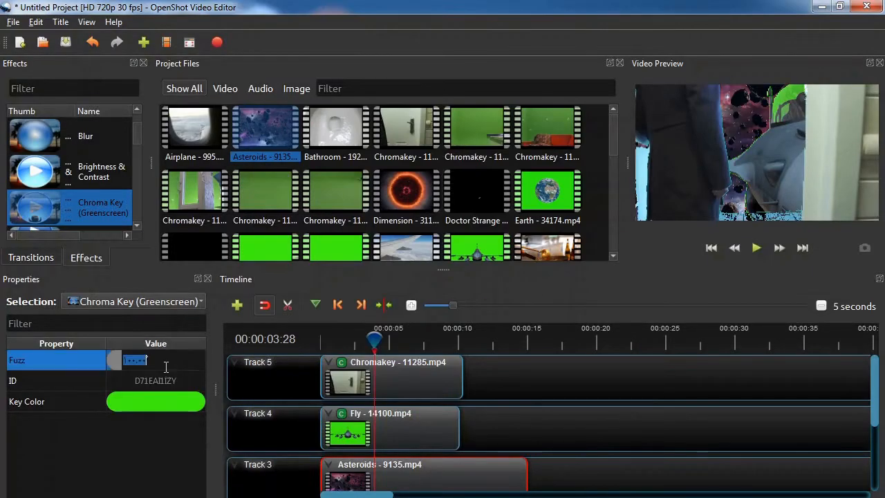
# Set the Fly clip's Chroma Key Fuzz to 150 and play and scrub through the three-layer composite.
pyautogui.click(757, 248)
pyautogui.click(751, 252)
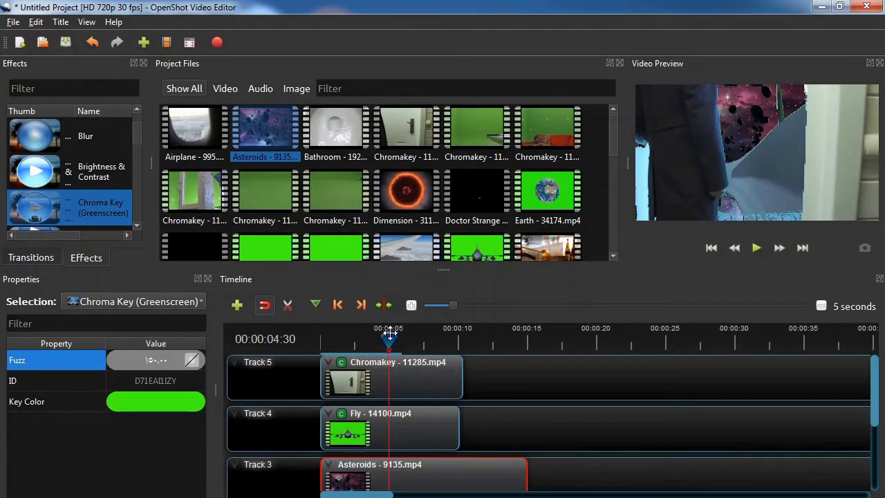
pyautogui.moveTo(390, 333); pyautogui.dragTo(399, 334)
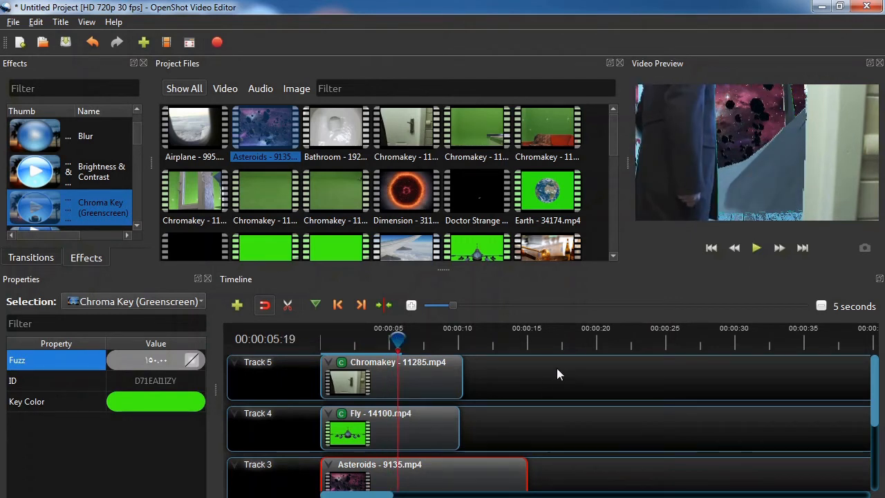
# Clear the timeline and place Covid-19 - 34977.mp4 on Track 5 with Fantasy - 15153.mp4 beneath it on Track 4.
pyautogui.moveTo(631, 367); pyautogui.dragTo(587, 380)
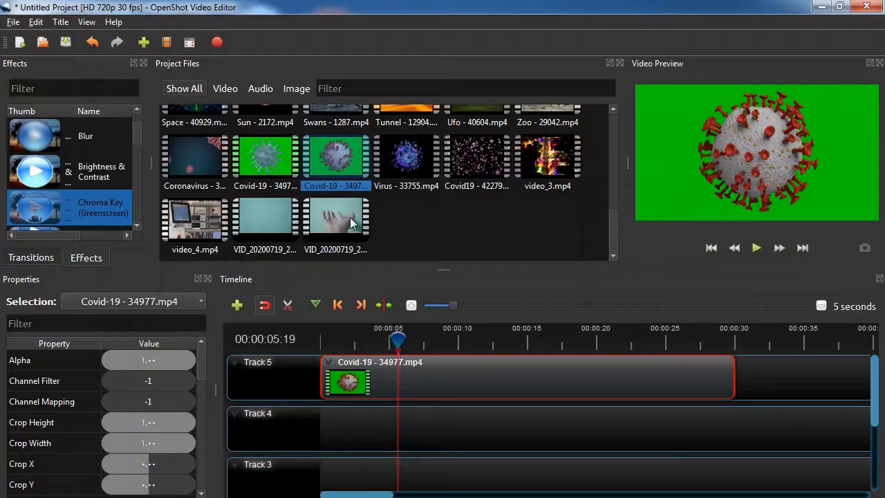
pyautogui.scroll(5, 366, 211)
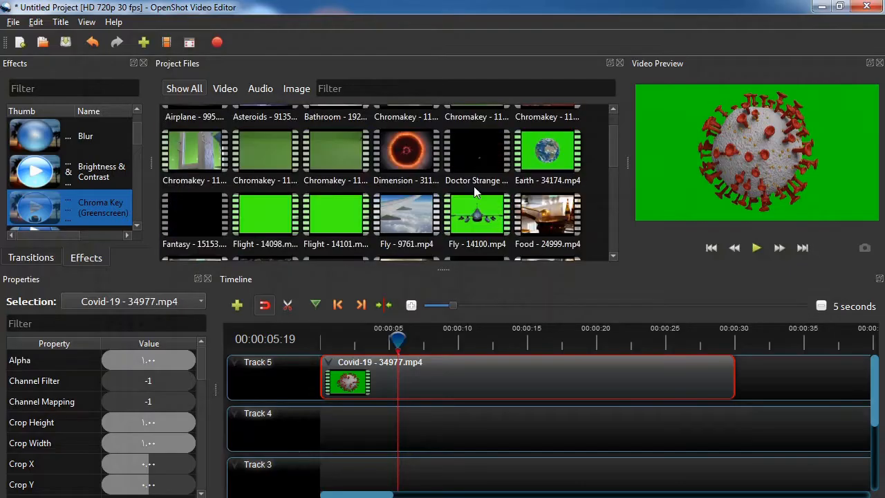
pyautogui.scroll(-3, 367, 210)
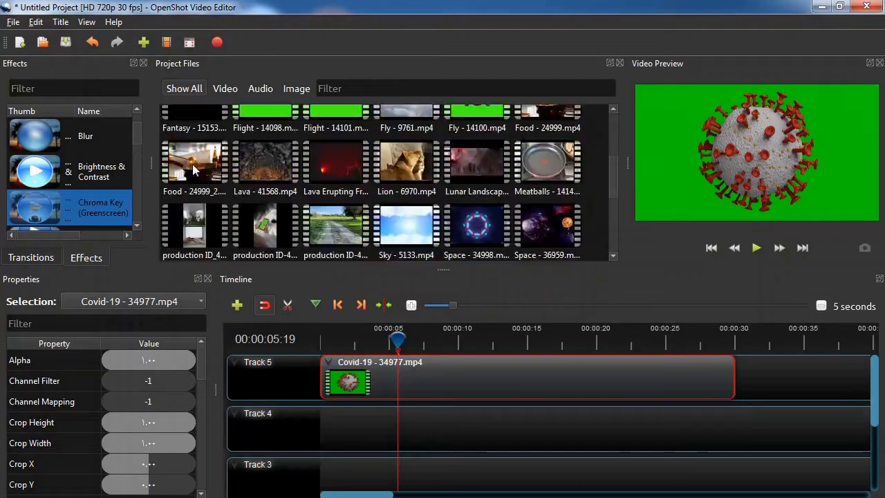
pyautogui.moveTo(194, 118); pyautogui.dragTo(391, 417)
pyautogui.click(757, 248)
# Apply Chroma Key to the Covid-19 clip on Track 5 and remove the misplaced Chroma Key effect from the Fantasy clip.
pyautogui.moveTo(35, 207); pyautogui.dragTo(396, 407)
pyautogui.moveTo(397, 407); pyautogui.dragTo(396, 412)
pyautogui.moveTo(34, 208); pyautogui.dragTo(347, 345)
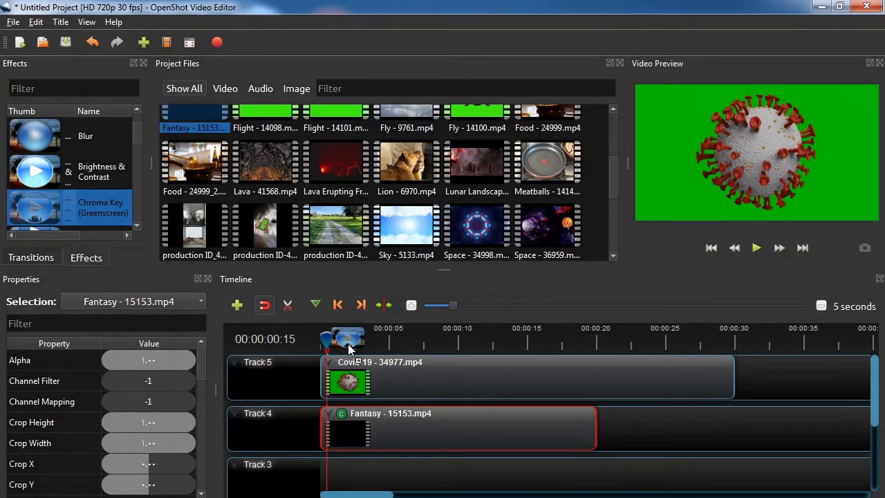
pyautogui.moveTo(348, 345); pyautogui.dragTo(351, 377)
pyautogui.click(343, 415)
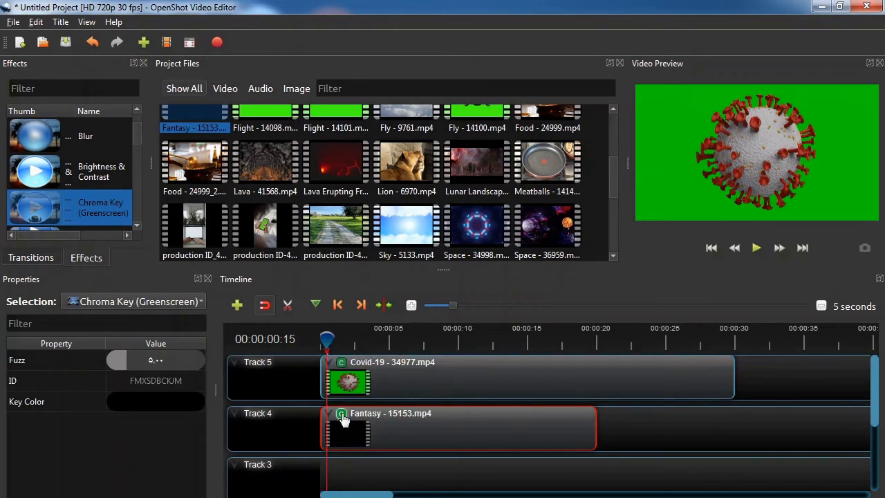
pyautogui.rightClick(344, 420)
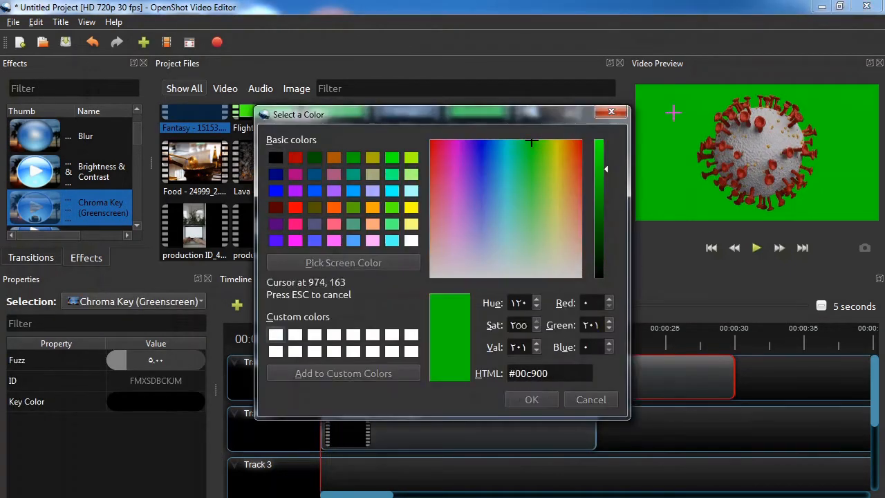
# Set the Covid-19 clip's Chroma Key to the preview's green #00c900 with Fuzz 30, and play the composite.
pyautogui.click(674, 113)
pyautogui.click(758, 248)
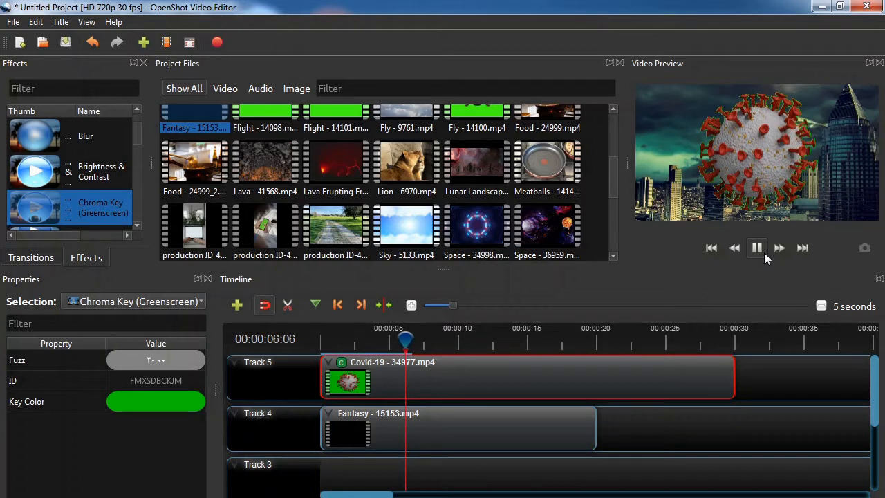
pyautogui.click(764, 256)
pyautogui.click(482, 378)
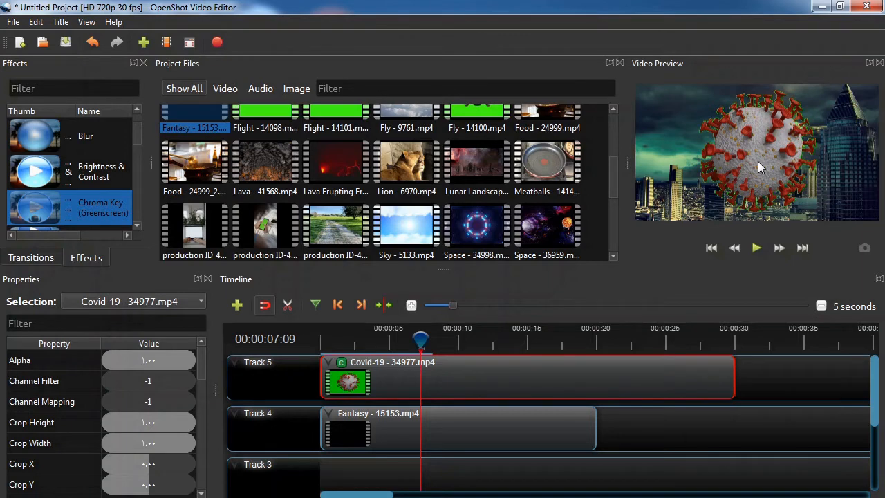
# Clear the timeline and place the green-screen window clip Chromakey - 11293.mp4 at the start of Track 5.
pyautogui.scroll(5, 495, 206)
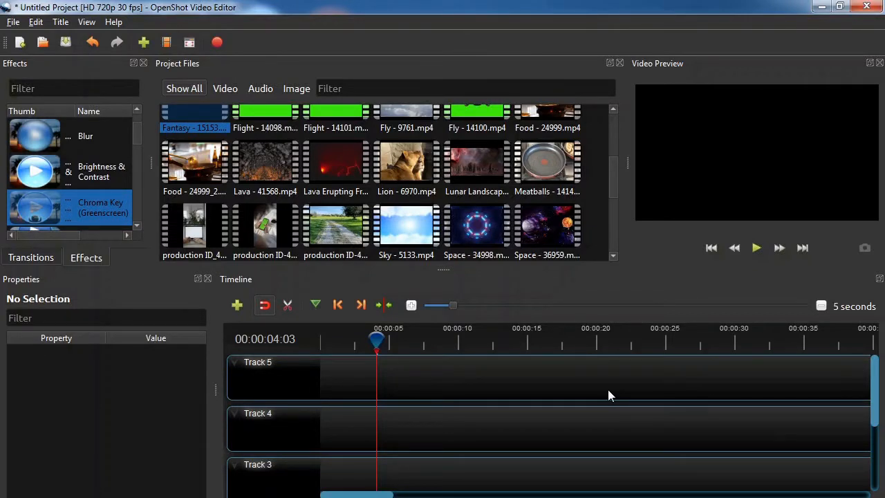
pyautogui.scroll(3, 445, 217)
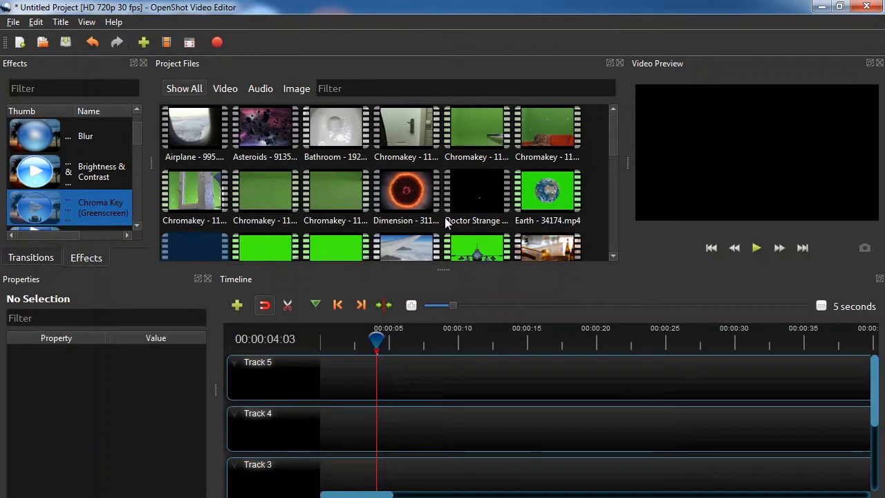
pyautogui.scroll(-5, 445, 212)
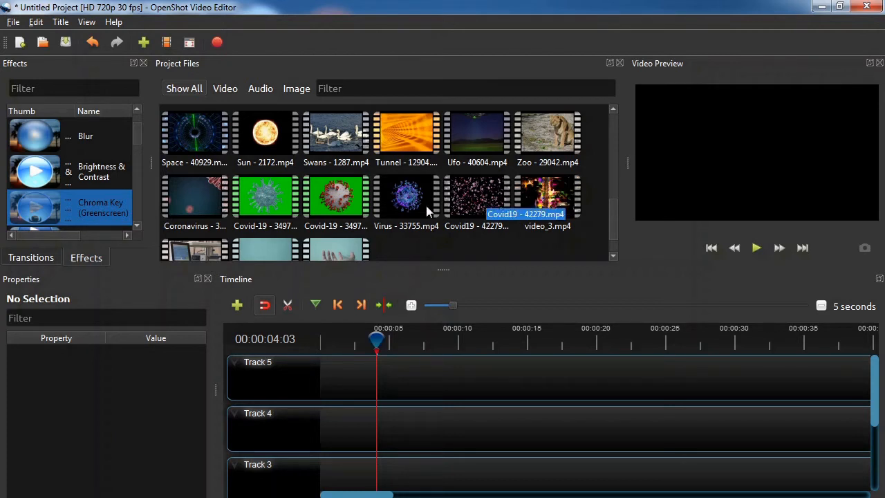
pyautogui.scroll(3, 413, 213)
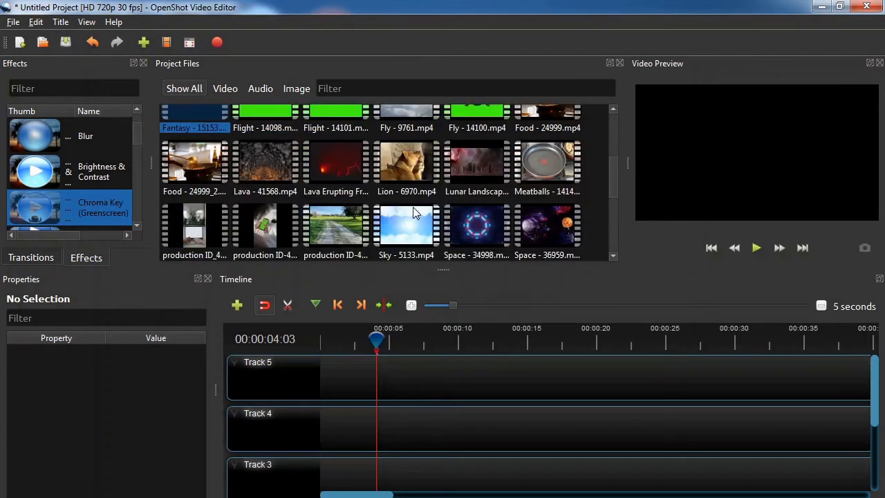
pyautogui.scroll(4, 413, 209)
pyautogui.scroll(-4, 442, 202)
pyautogui.scroll(4, 462, 195)
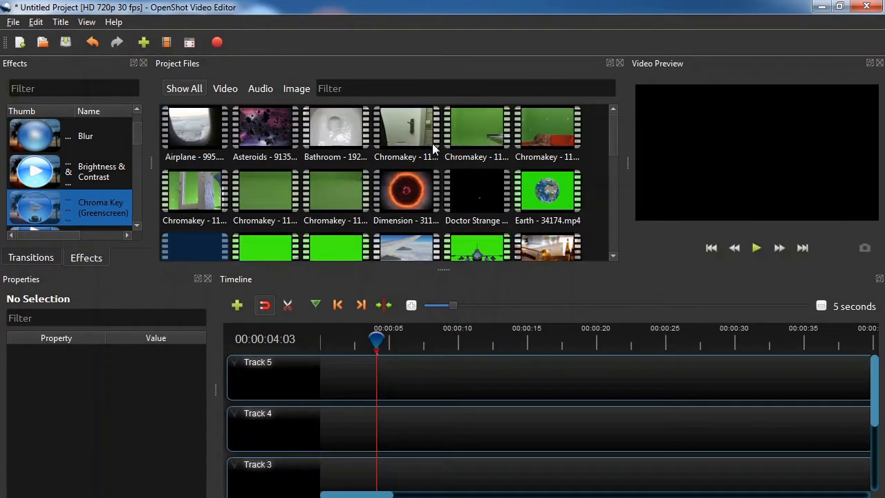
pyautogui.moveTo(432, 143); pyautogui.dragTo(261, 363)
# Place Covid19 - 42279.mp4 at the start of Track 4 as the background for the window clip.
pyautogui.scroll(-4, 424, 190)
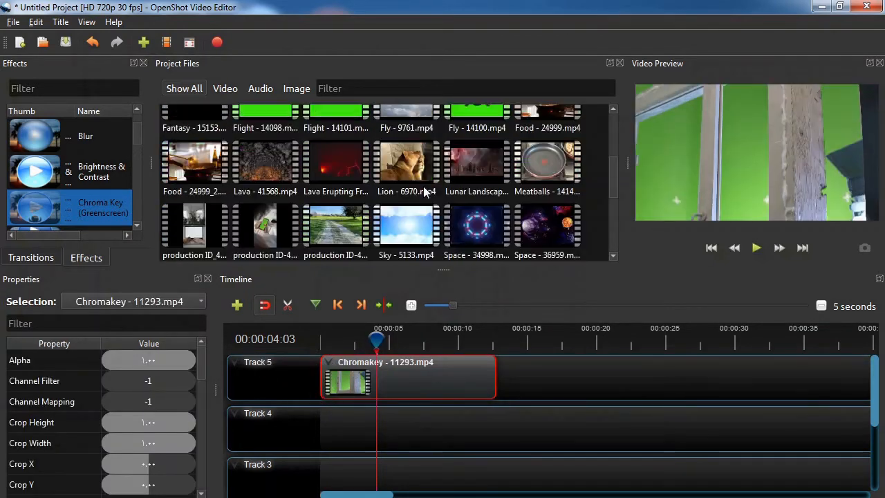
pyautogui.scroll(4, 417, 220)
pyautogui.scroll(-8, 417, 220)
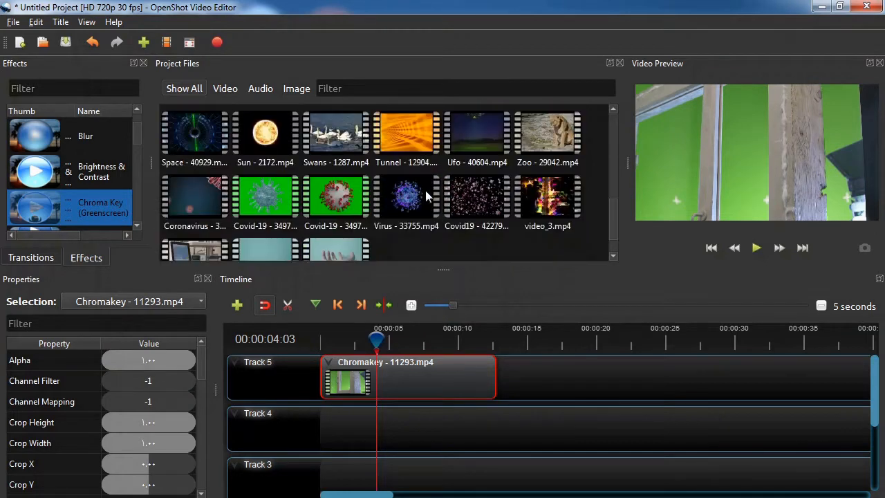
pyautogui.moveTo(477, 200); pyautogui.dragTo(349, 428)
# Apply Chroma Key twice to the Chromakey - 11293.mp4 clip, first keying the darker green with Fuzz 100, second sampling the remaining lighter green.
pyautogui.moveTo(382, 339); pyautogui.dragTo(351, 375)
pyautogui.moveTo(44, 209); pyautogui.dragTo(372, 377)
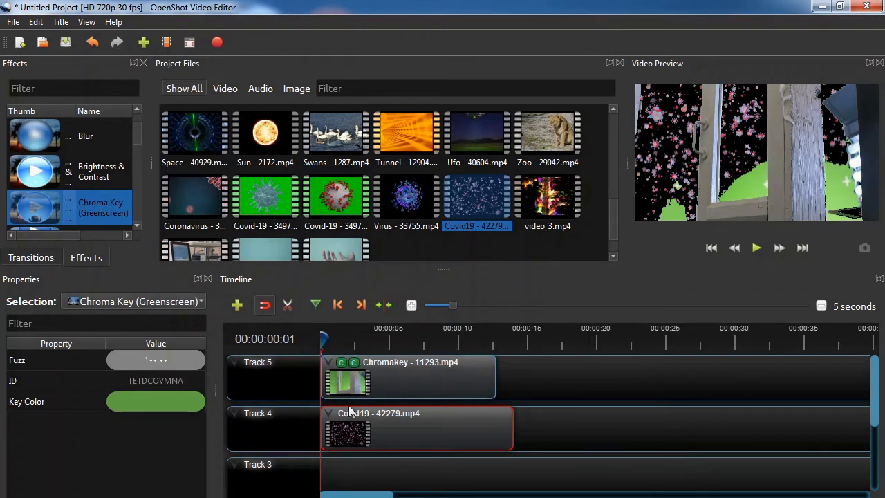
pyautogui.click(354, 366)
pyautogui.click(194, 401)
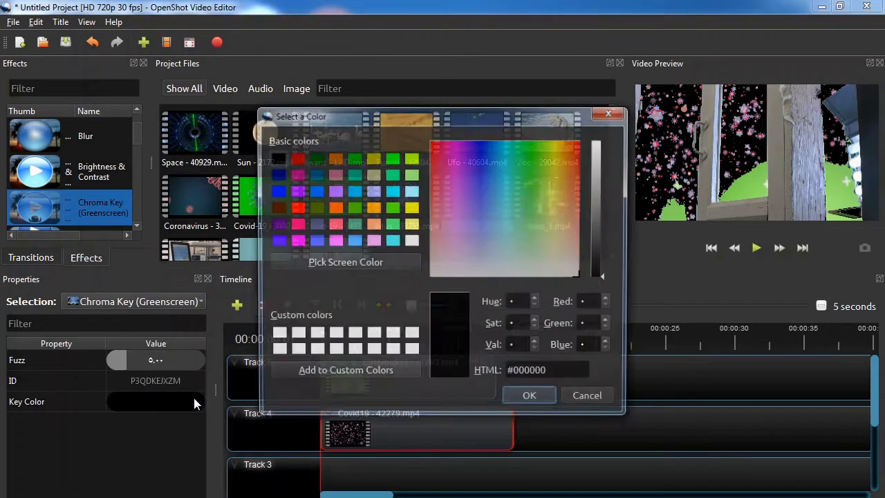
pyautogui.click(338, 259)
pyautogui.click(761, 181)
# Try increasing Fuzz values up to 50 on the window clip's second Chroma Key effect.
pyautogui.doubleClick(156, 360)
pyautogui.write('20')
pyautogui.press('Return')
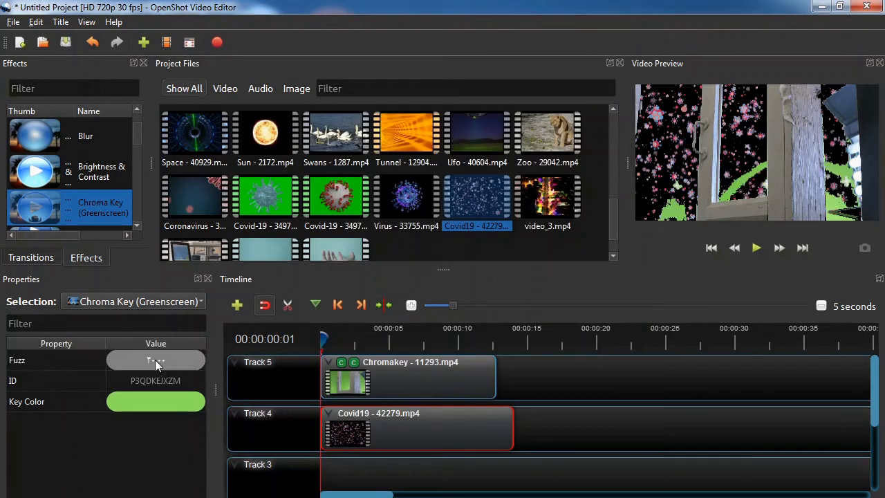
pyautogui.doubleClick(156, 361)
pyautogui.write('50')
pyautogui.press('Return')
# Set the second Chroma Key effect's Fuzz to 70 and play the window composite.
pyautogui.doubleClick(156, 360)
pyautogui.write('70')
pyautogui.press('Return')
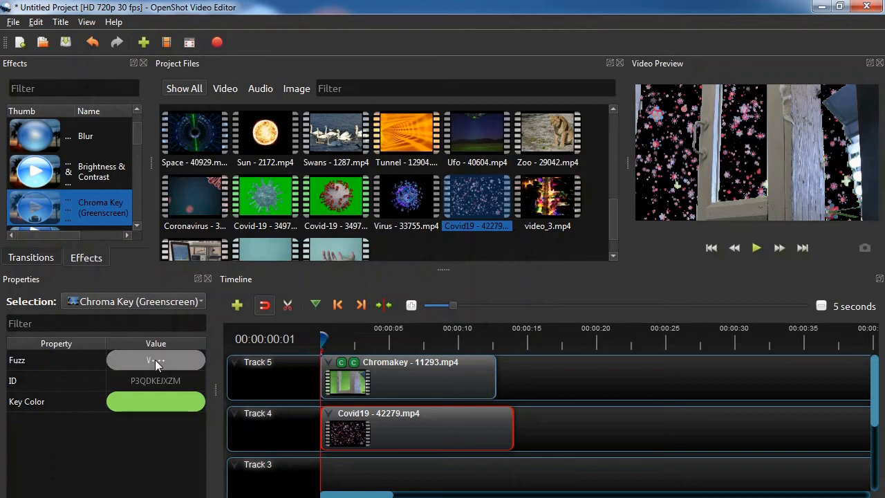
pyautogui.click(756, 247)
pyautogui.click(757, 251)
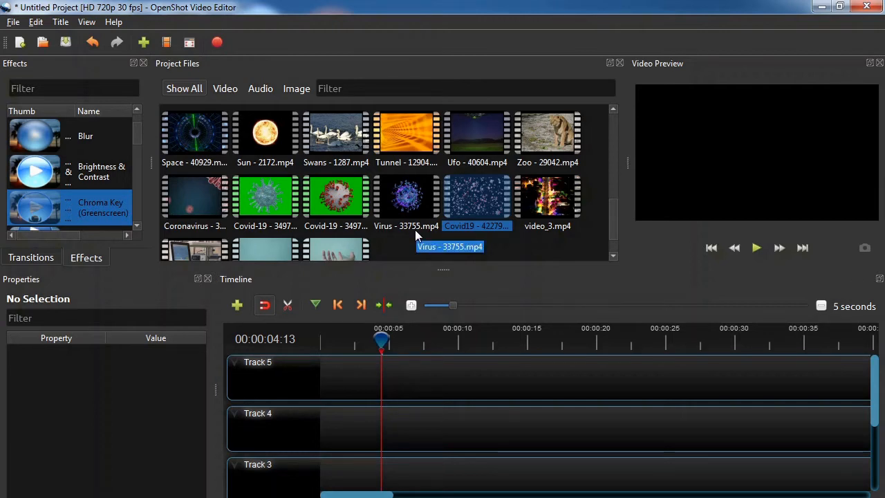
# Clear the timeline and place the Doctor Strange - 40220 clip at the start of Track 5.
pyautogui.scroll(5, 377, 154)
pyautogui.scroll(4, 377, 154)
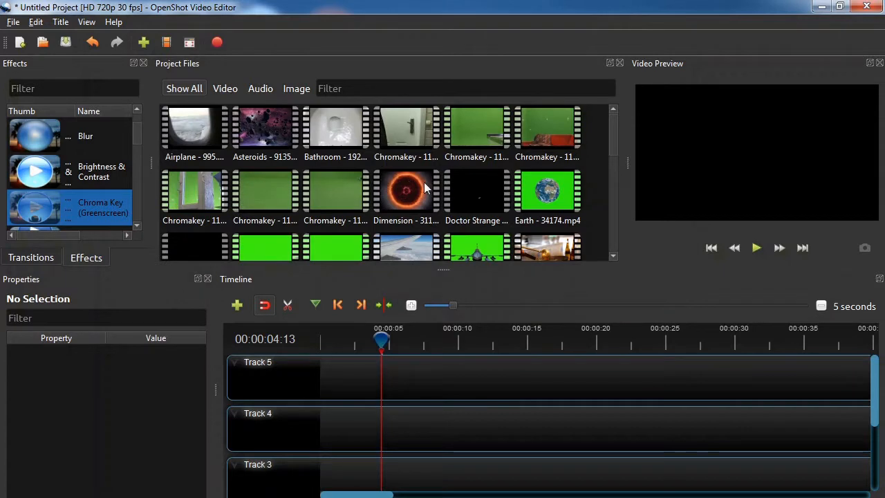
pyautogui.moveTo(476, 197); pyautogui.dragTo(332, 384)
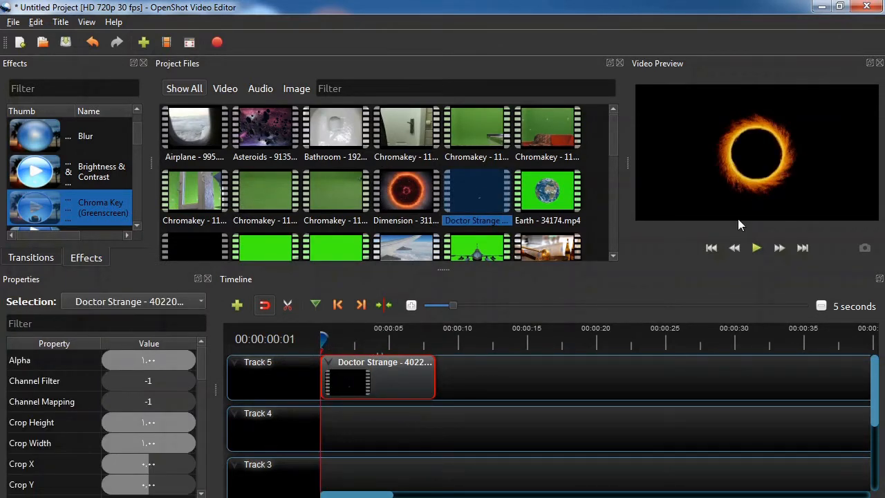
# Preview the Doctor Strange clip, then move it to Track 4 with Fly - 14100.mp4 placed above it at the start of Track 5.
pyautogui.click(751, 248)
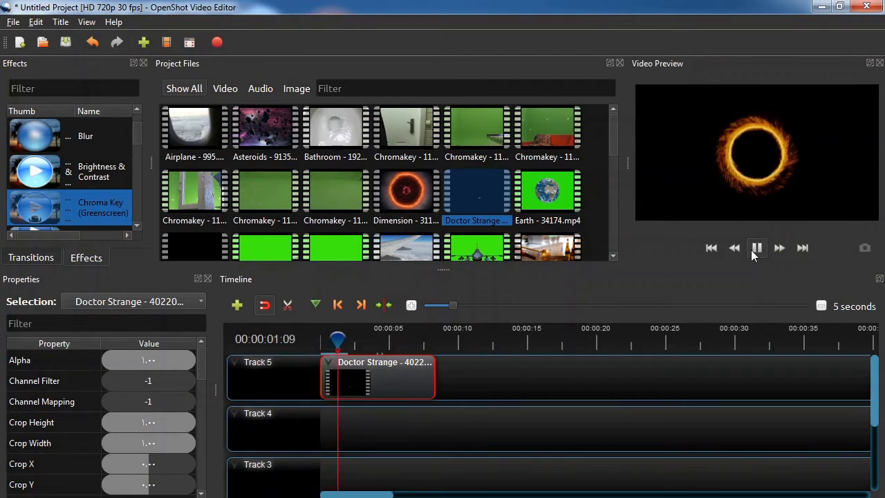
pyautogui.click(755, 249)
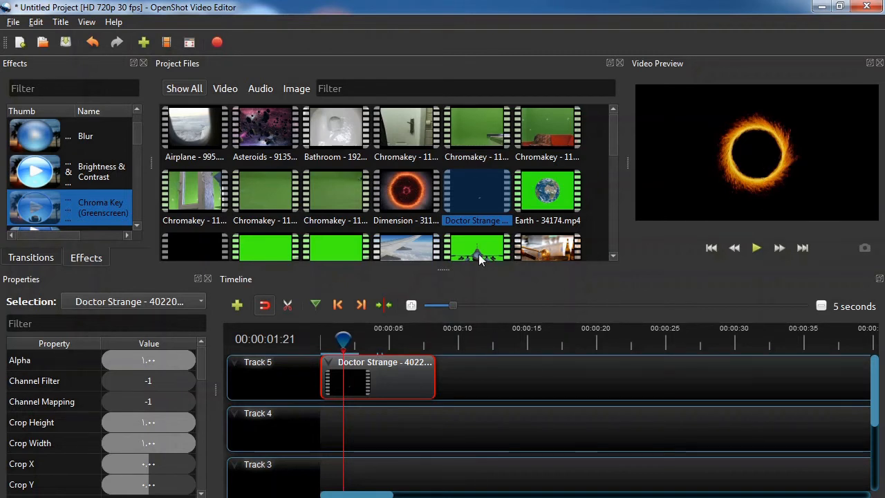
pyautogui.moveTo(390, 362); pyautogui.dragTo(376, 433)
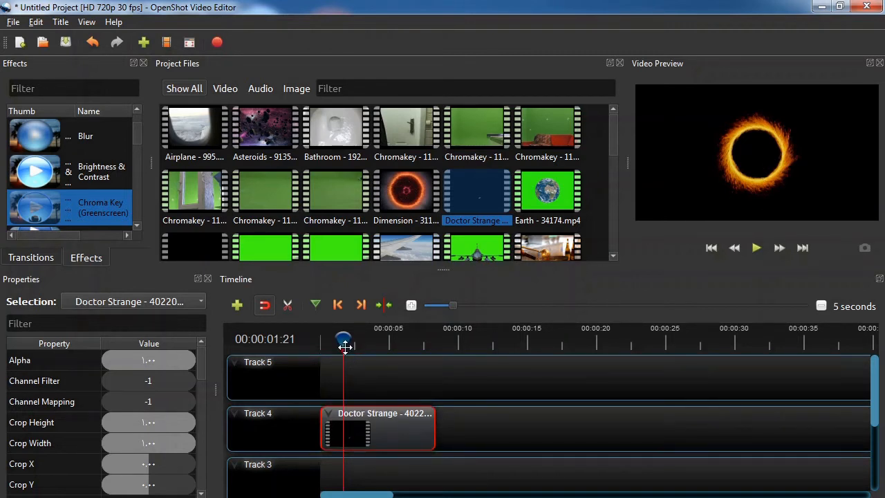
pyautogui.click(325, 340)
pyautogui.moveTo(469, 252); pyautogui.dragTo(298, 376)
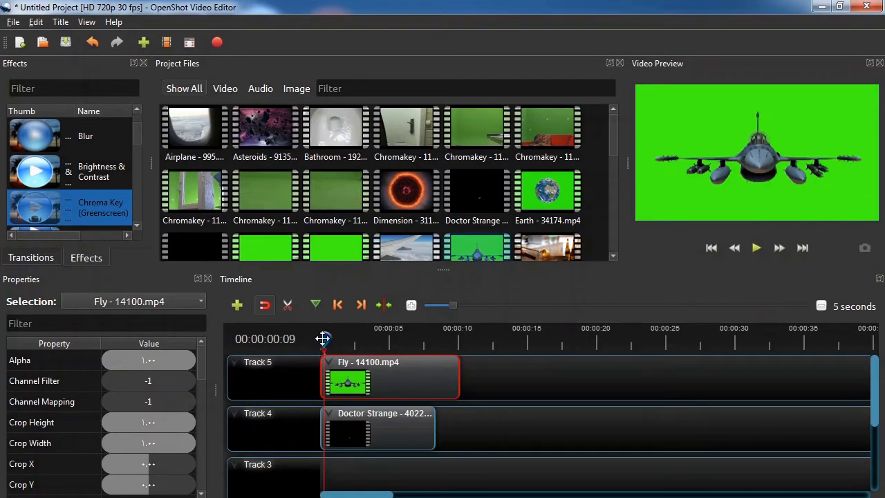
# Apply Chroma Key to the Fly - 14100.mp4 clip, using its green background as the key color.
pyautogui.moveTo(46, 213); pyautogui.dragTo(344, 371)
pyautogui.click(341, 363)
pyautogui.doubleClick(150, 401)
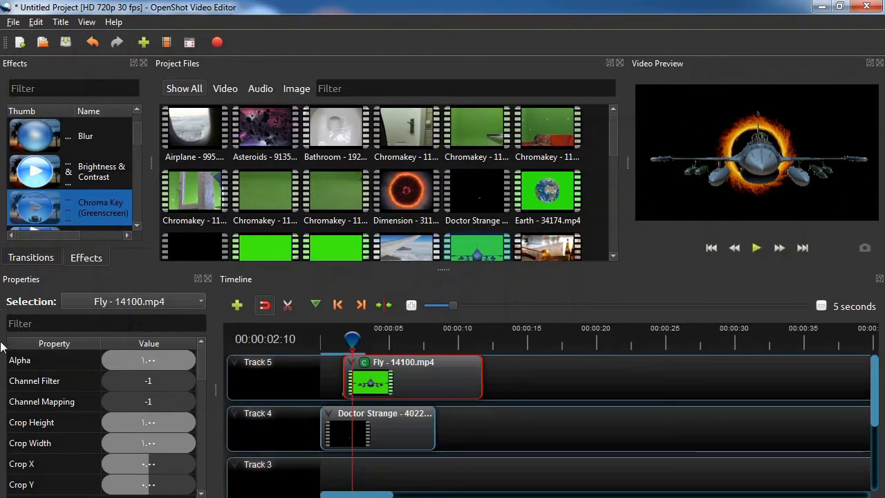
# At the Fly clip's start (00:00:01:21), reduce its Scale X to 0.23 and Scale Y to 0.33 so the jet fits inside the fire ring.
pyautogui.scroll(-5, 62, 442)
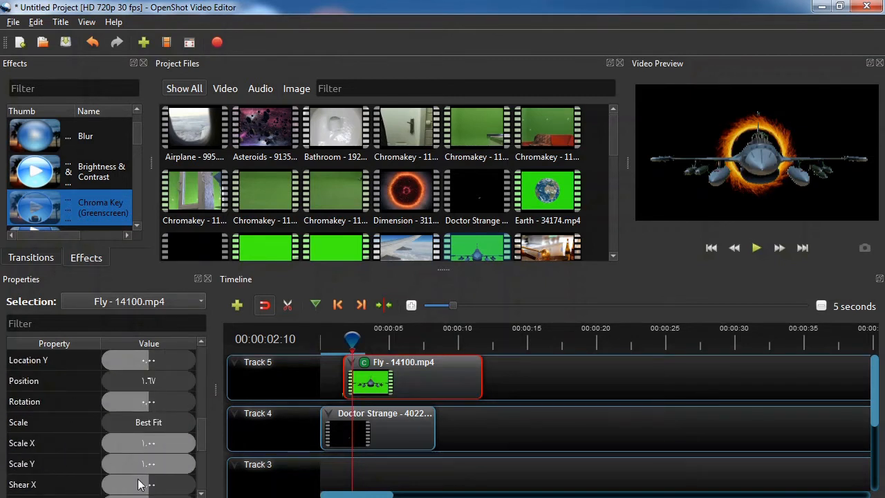
pyautogui.scroll(-1, 146, 444)
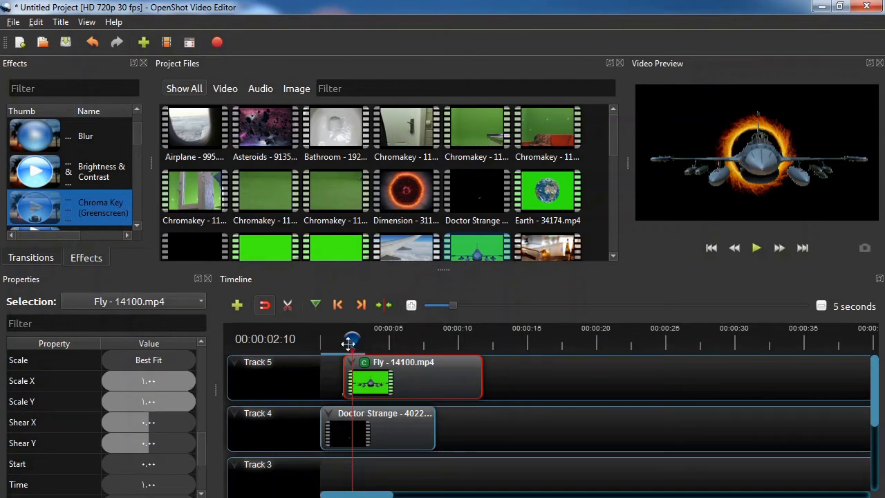
pyautogui.moveTo(352, 341); pyautogui.dragTo(343, 340)
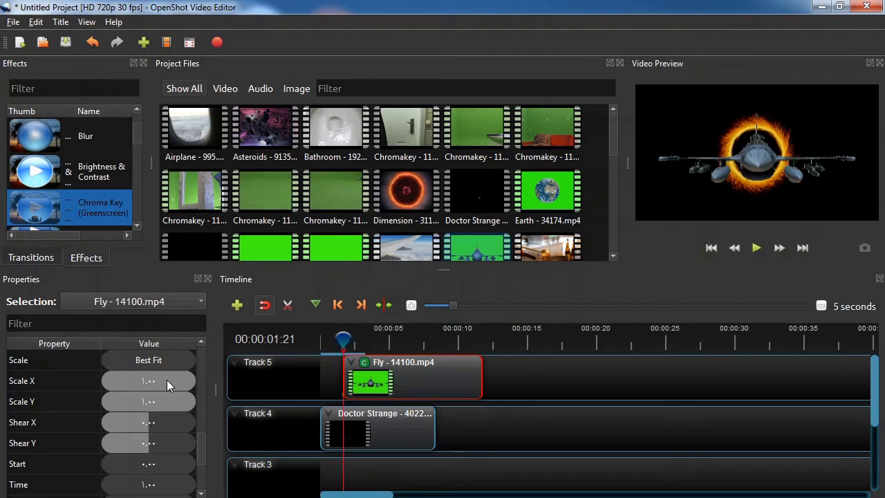
pyautogui.click(188, 379)
pyautogui.moveTo(188, 380); pyautogui.dragTo(150, 375)
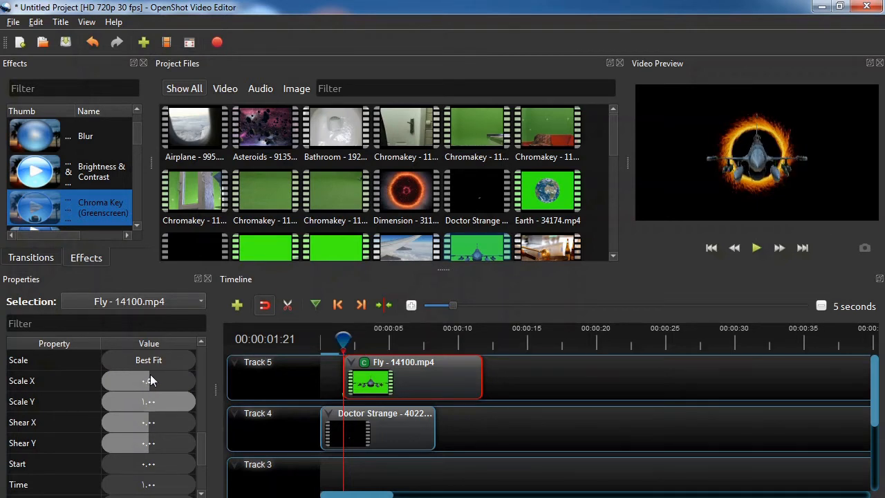
pyautogui.moveTo(193, 400); pyautogui.dragTo(132, 405)
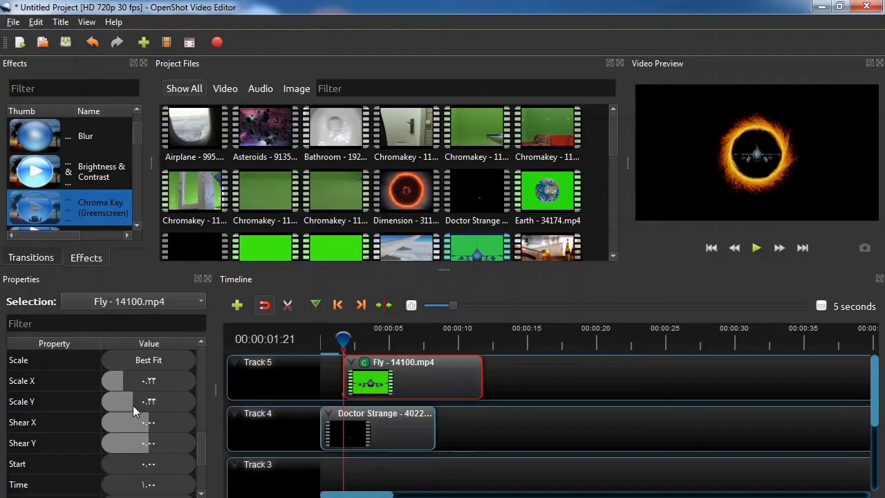
pyautogui.moveTo(168, 380); pyautogui.dragTo(169, 379)
pyautogui.rightClick(188, 403)
# Play and scrub through the composite to examine how the scaled-down jet looks against the fire ring over time.
pyautogui.moveTo(383, 339); pyautogui.dragTo(422, 339)
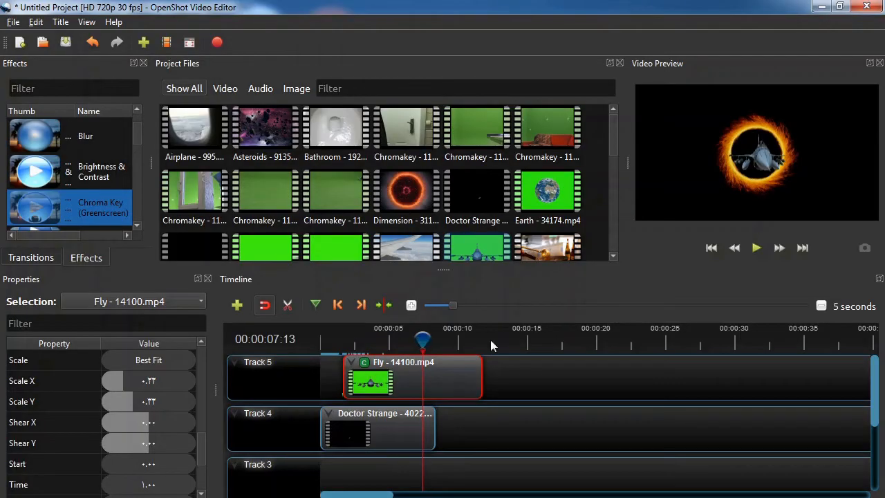
pyautogui.click(763, 252)
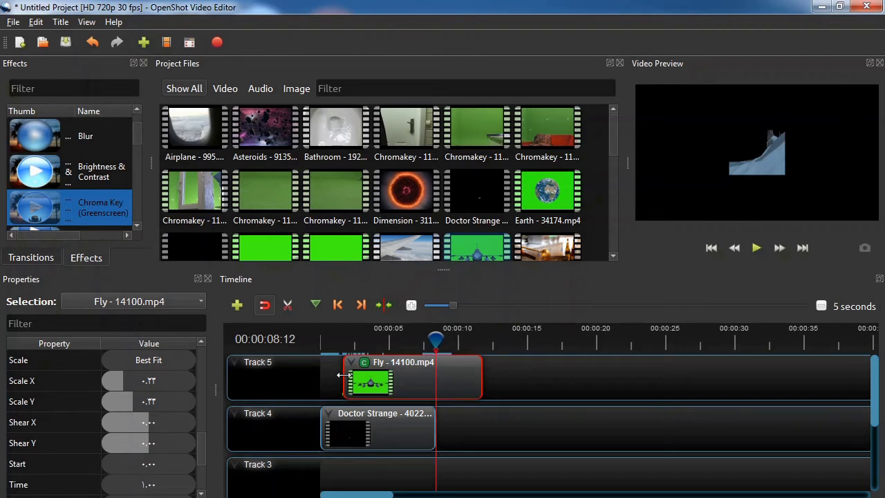
pyautogui.moveTo(437, 344); pyautogui.dragTo(404, 346)
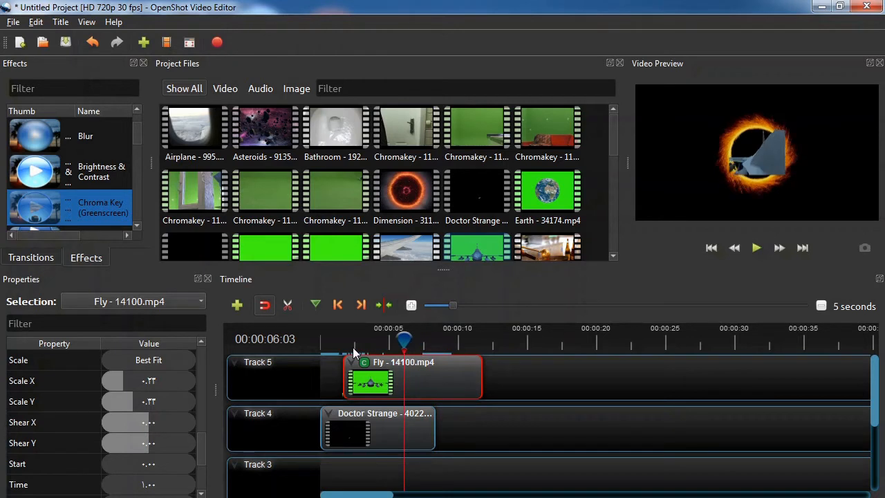
pyautogui.moveTo(398, 343); pyautogui.dragTo(363, 343)
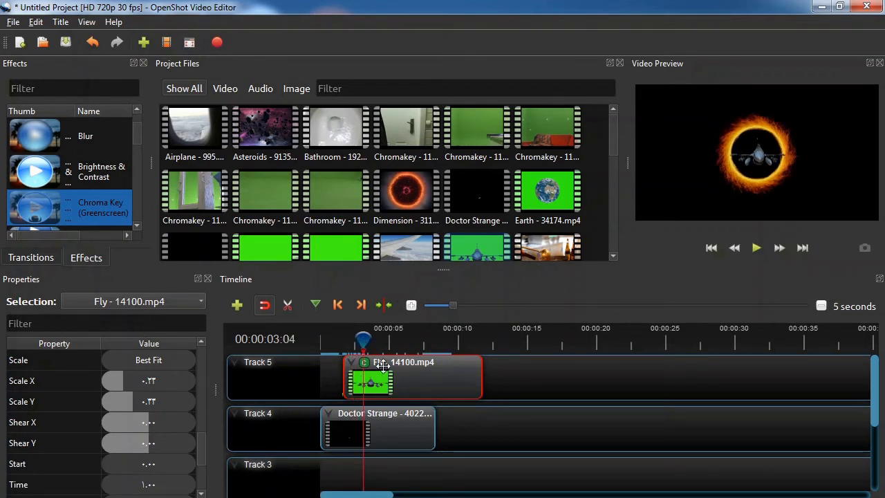
# Set the Fly clip's Scale X and Scale Y to 1 at 00:00:07:07.
pyautogui.moveTo(376, 343); pyautogui.dragTo(420, 340)
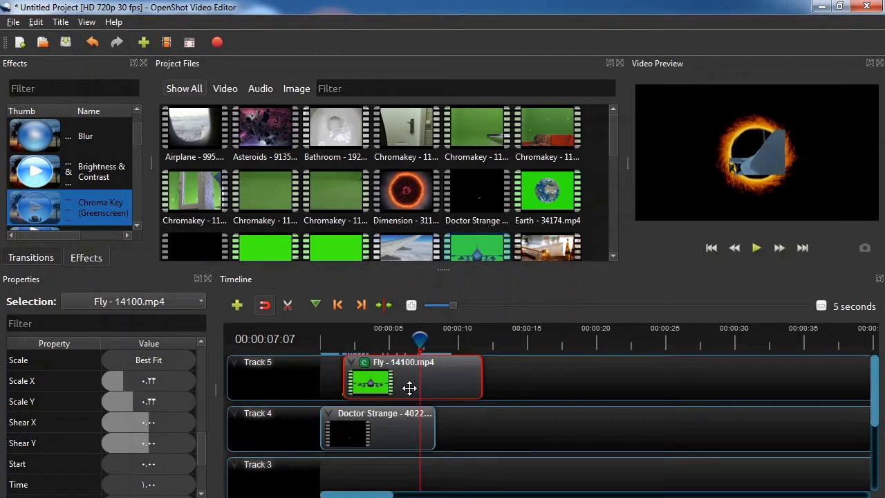
pyautogui.click(363, 396)
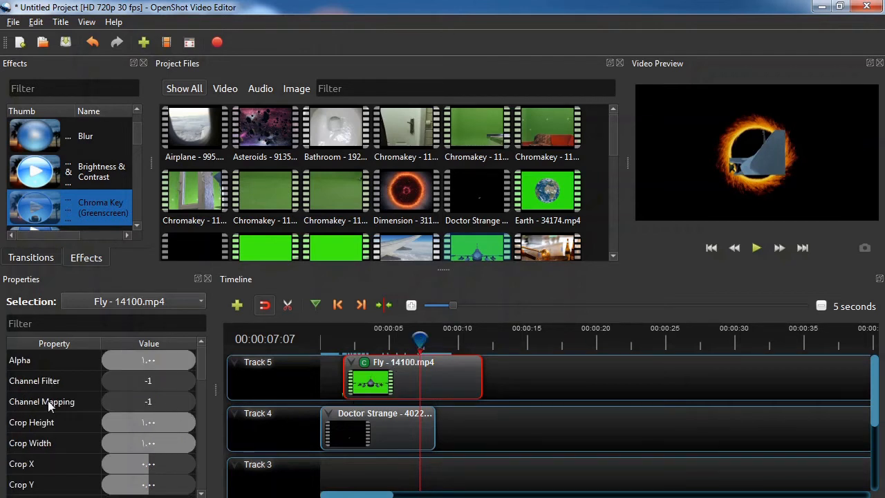
pyautogui.scroll(-3, 105, 407)
pyautogui.scroll(-3, 105, 406)
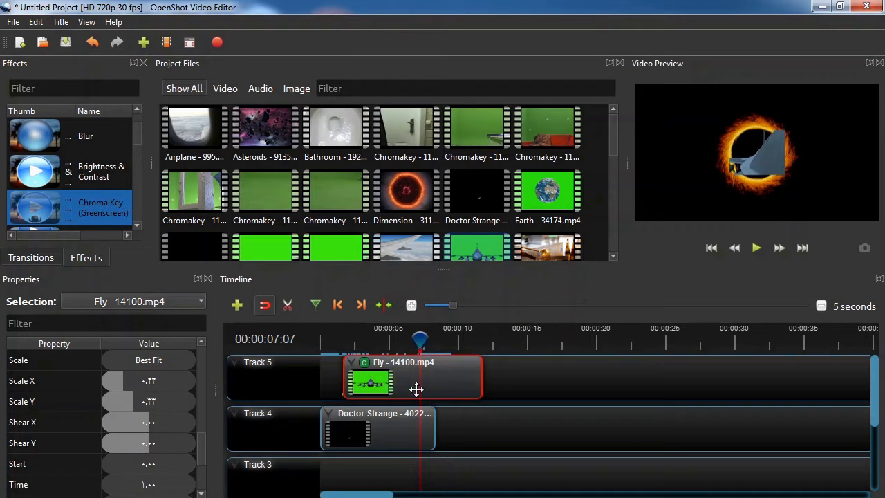
pyautogui.doubleClick(121, 384)
pyautogui.write('1')
pyautogui.press('Return')
pyautogui.doubleClick(169, 406)
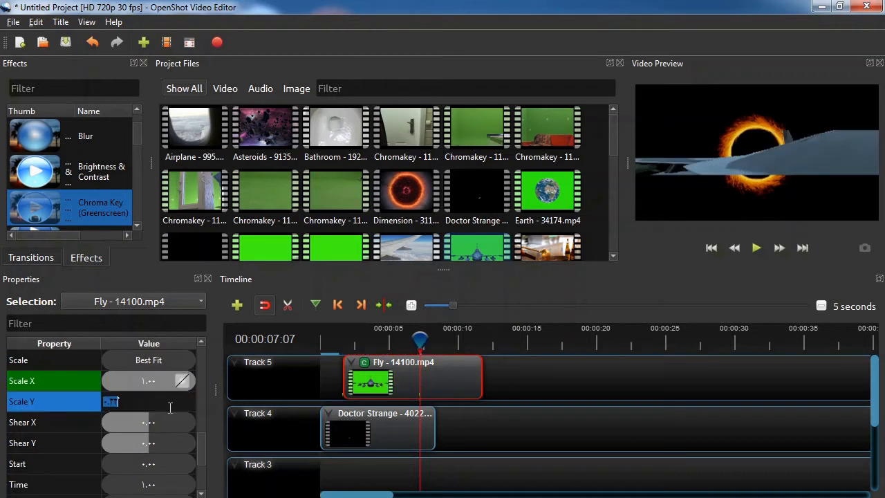
pyautogui.write('1')
pyautogui.press('Return')
# Play the jet's scaling animation from the start of the Fly clip.
pyautogui.moveTo(419, 341); pyautogui.dragTo(345, 340)
pyautogui.click(757, 248)
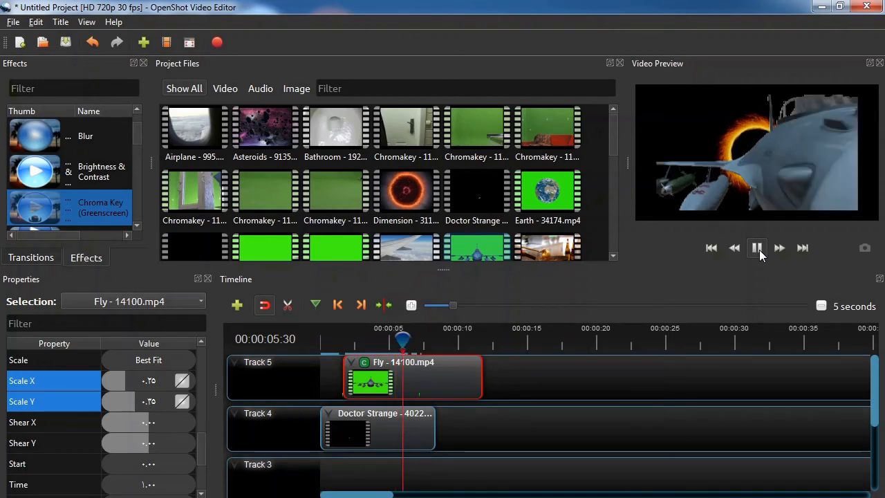
pyautogui.click(757, 248)
# Set the Fly clip's Rotation to 90 at 00:00:03:10.
pyautogui.click(374, 339)
pyautogui.scroll(2, 132, 432)
pyautogui.scroll(-1, 132, 429)
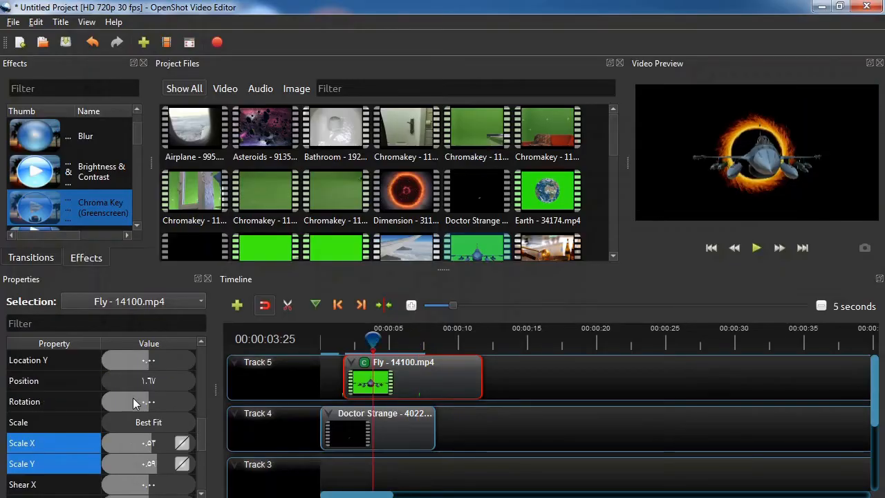
pyautogui.click(365, 338)
pyautogui.doubleClick(141, 399)
pyautogui.write('90')
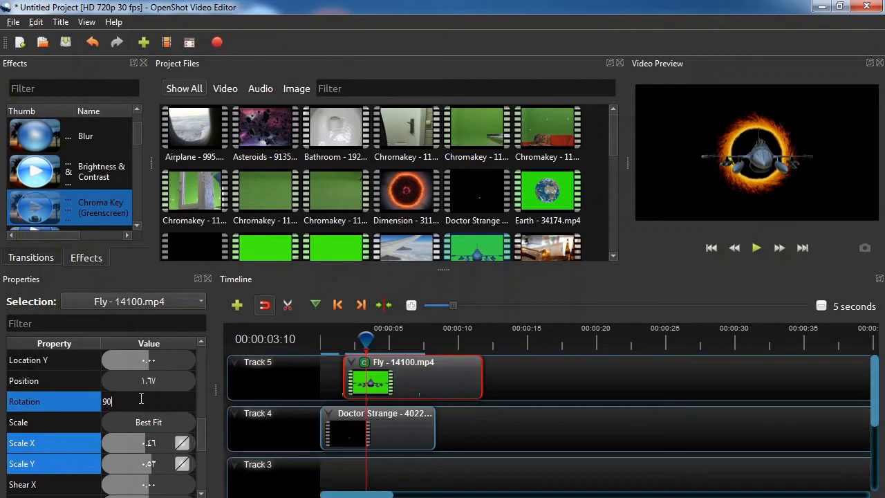
pyautogui.press('Return')
# Set the Fly clip's Rotation to 180 at 00:00:04:25.
pyautogui.moveTo(367, 340); pyautogui.dragTo(387, 340)
pyautogui.doubleClick(155, 403)
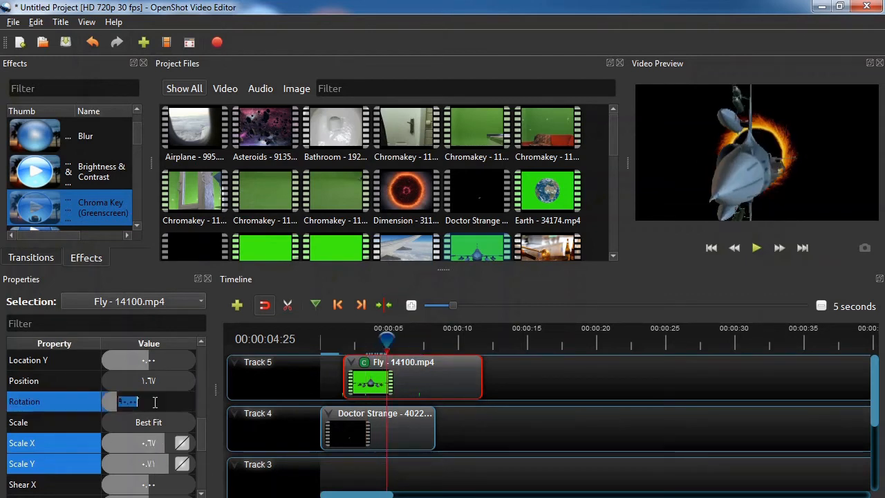
pyautogui.write('180')
pyautogui.press('Return')
# Set the Fly clip's Rotation to 0 at 00:00:06:03.
pyautogui.click(392, 339)
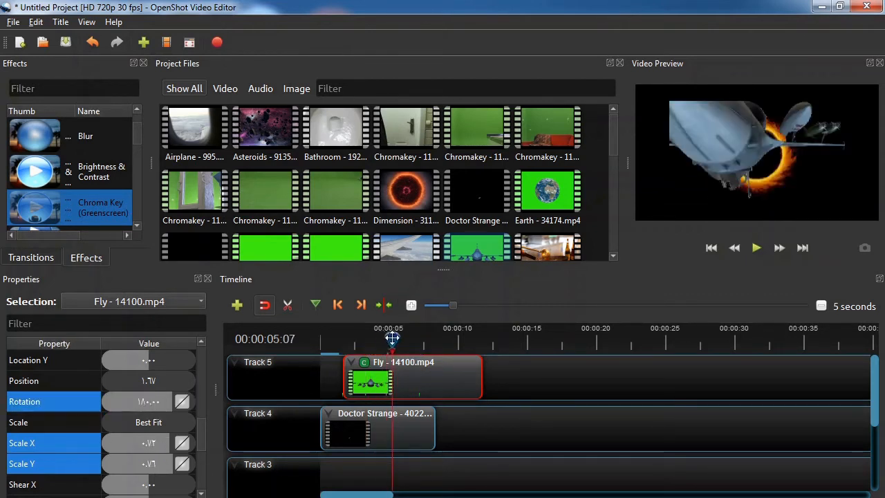
pyautogui.moveTo(392, 339); pyautogui.dragTo(404, 339)
pyautogui.doubleClick(148, 401)
pyautogui.write('0')
pyautogui.press('Return')
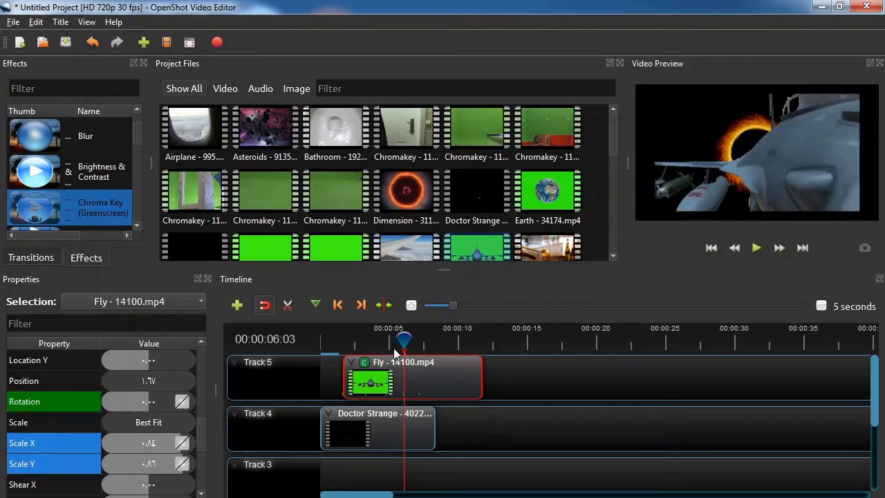
# Play the jet's combined rotation and scaling animation from the start of the Fly clip.
pyautogui.click(346, 339)
pyautogui.click(757, 248)
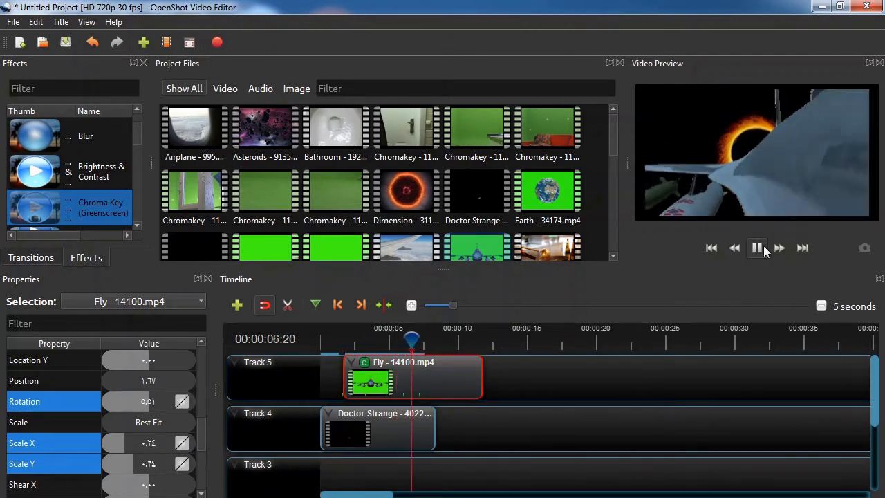
pyautogui.click(757, 248)
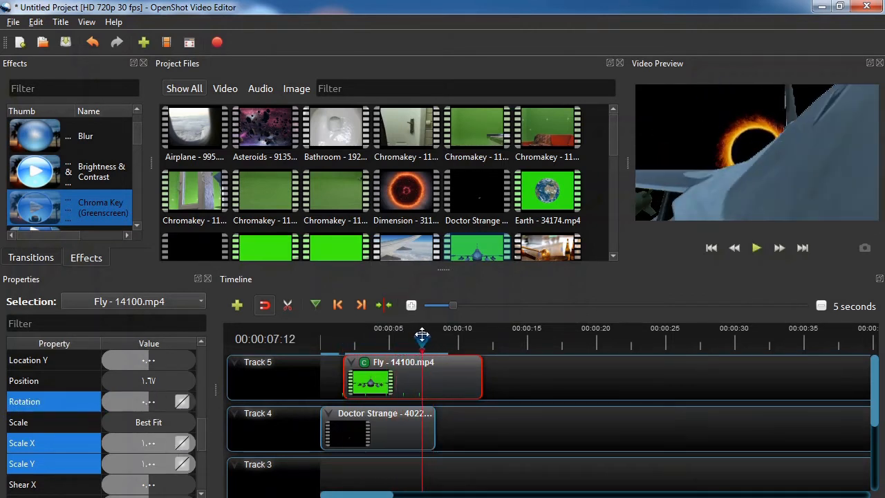
# Remove the Fly and Doctor Strange clips from the timeline.
pyautogui.click(583, 383)
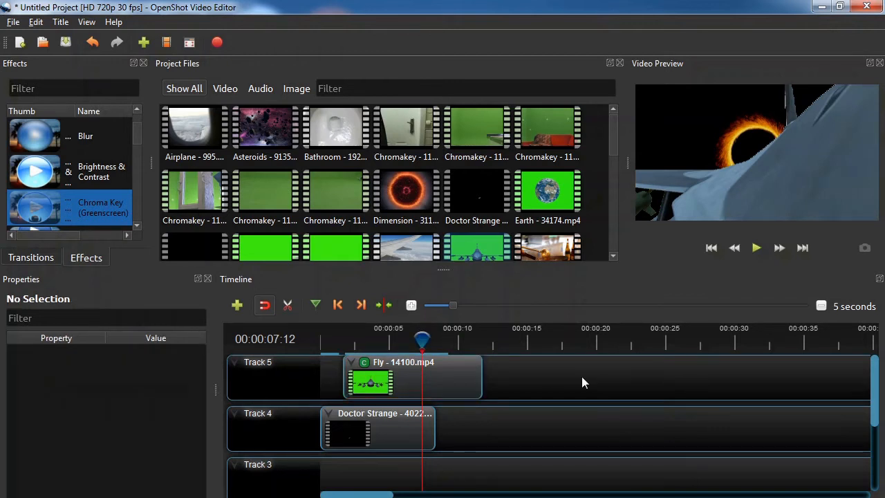
pyautogui.scroll(-3, 502, 220)
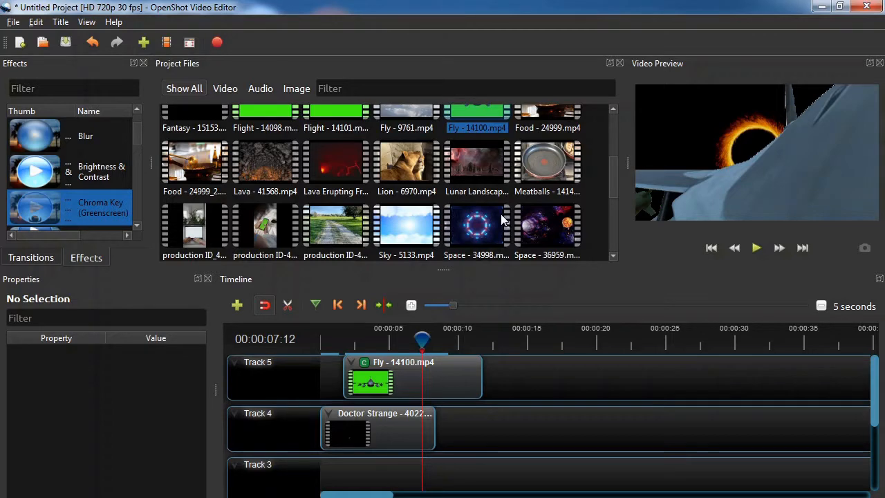
pyautogui.moveTo(555, 356); pyautogui.dragTo(284, 487)
pyautogui.press('Delete')
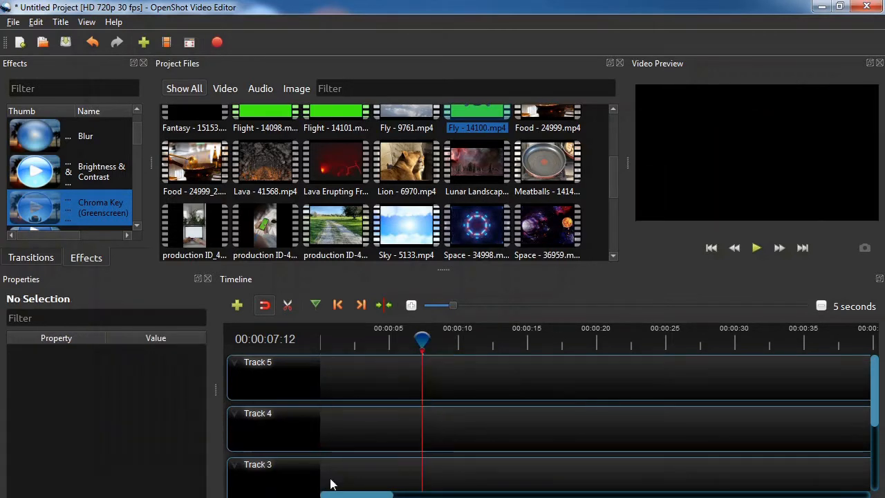
# Place Chromakey - 11292.mp4 at the start of Track 5 and video_3.mp4 below it at the start of Track 4.
pyautogui.scroll(3, 437, 240)
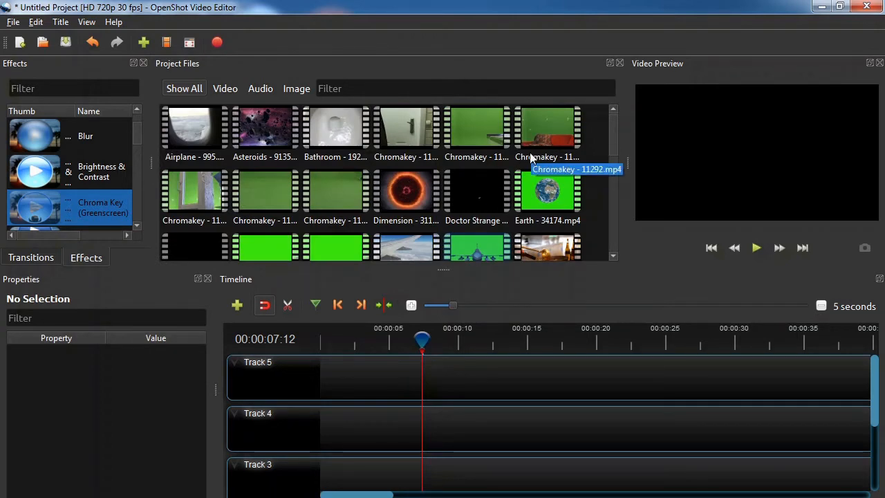
pyautogui.scroll(-10, 532, 159)
pyautogui.scroll(10, 546, 159)
pyautogui.moveTo(545, 155); pyautogui.dragTo(323, 379)
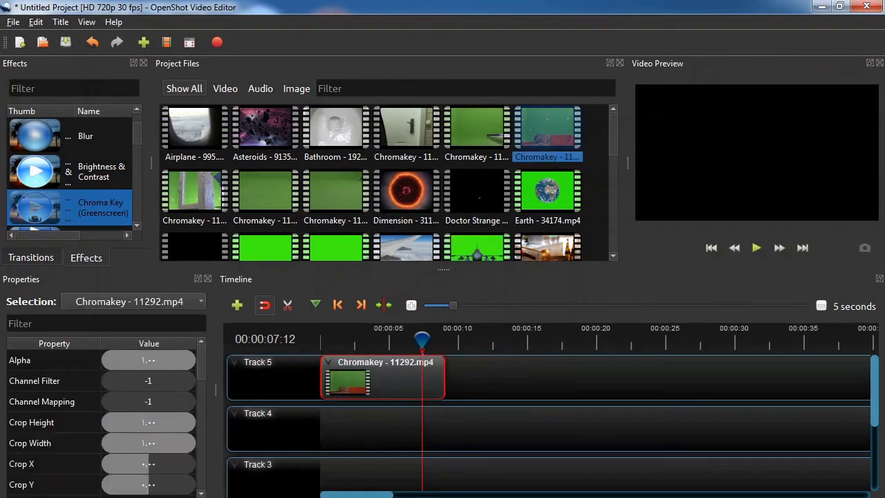
pyautogui.scroll(-8, 547, 184)
pyautogui.moveTo(547, 199); pyautogui.dragTo(318, 422)
pyautogui.moveTo(424, 339); pyautogui.dragTo(313, 349)
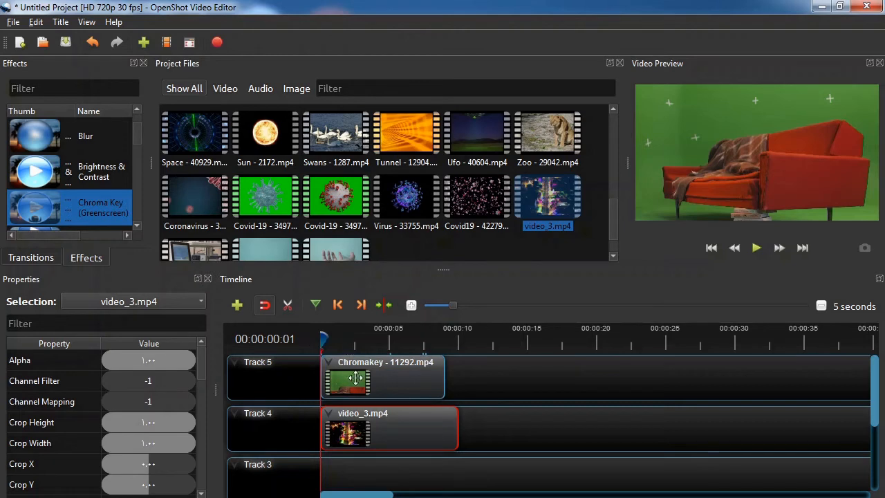
# Play video_3.mp4 on its own by moving the Chromakey - 11292.mp4 clip aside, and return that clip to the start of Track 5.
pyautogui.moveTo(355, 377); pyautogui.dragTo(507, 378)
pyautogui.click(756, 247)
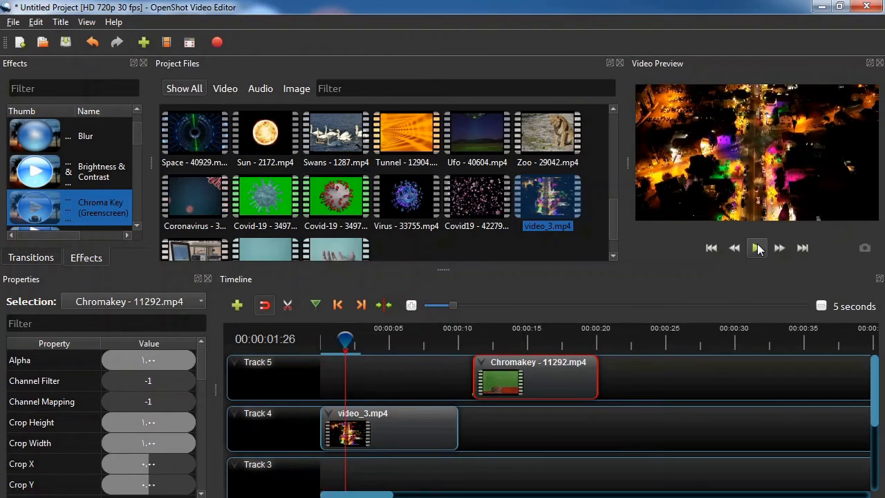
pyautogui.click(758, 248)
pyautogui.moveTo(346, 339); pyautogui.dragTo(321, 338)
pyautogui.moveTo(493, 373); pyautogui.dragTo(314, 382)
# Apply Chroma Key to the Chromakey - 11292.mp4 clip, sampling the green wall as key color, and delete the duplicate Chroma Key effect.
pyautogui.moveTo(38, 208); pyautogui.dragTo(340, 369)
pyautogui.click(340, 363)
pyautogui.doubleClick(156, 402)
pyautogui.click(343, 262)
pyautogui.click(692, 152)
pyautogui.click(531, 400)
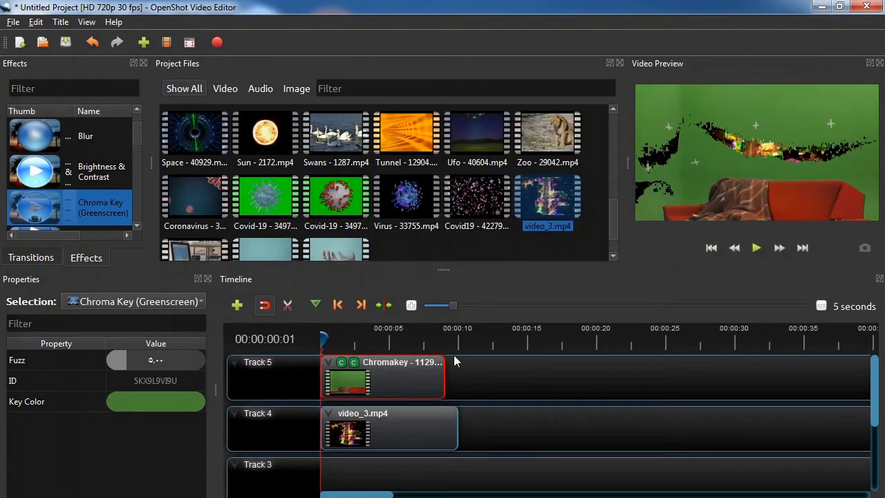
pyautogui.press('Delete')
pyautogui.click(376, 392)
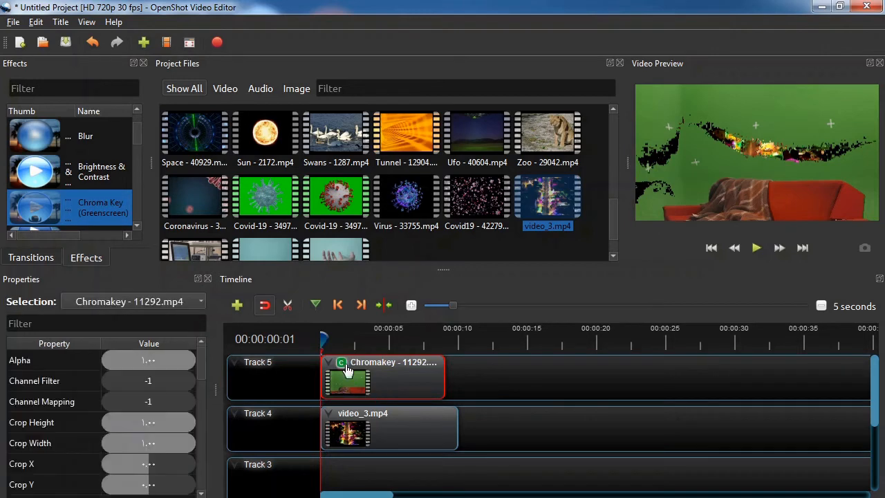
# Set the Chroma Key Fuzz on the Chromakey - 11292.mp4 clip to 200 and play the sofa composite.
pyautogui.click(341, 363)
pyautogui.doubleClick(153, 359)
pyautogui.write('200')
pyautogui.press('Return')
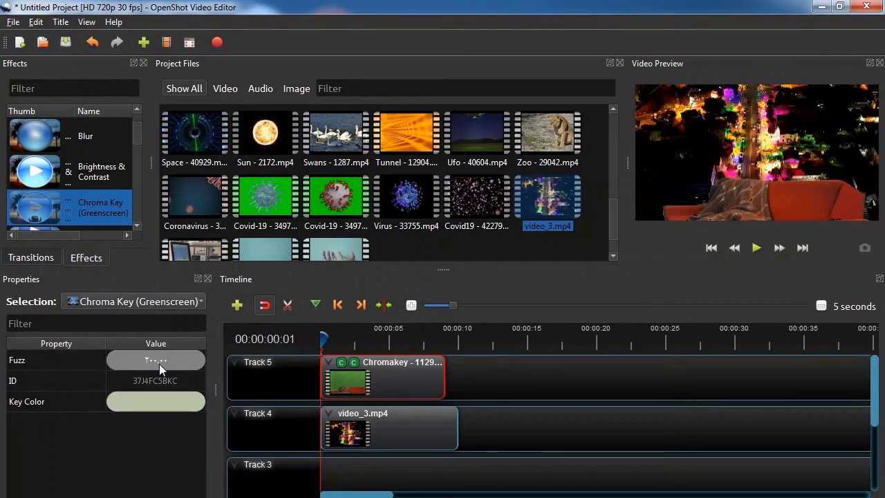
pyautogui.click(753, 253)
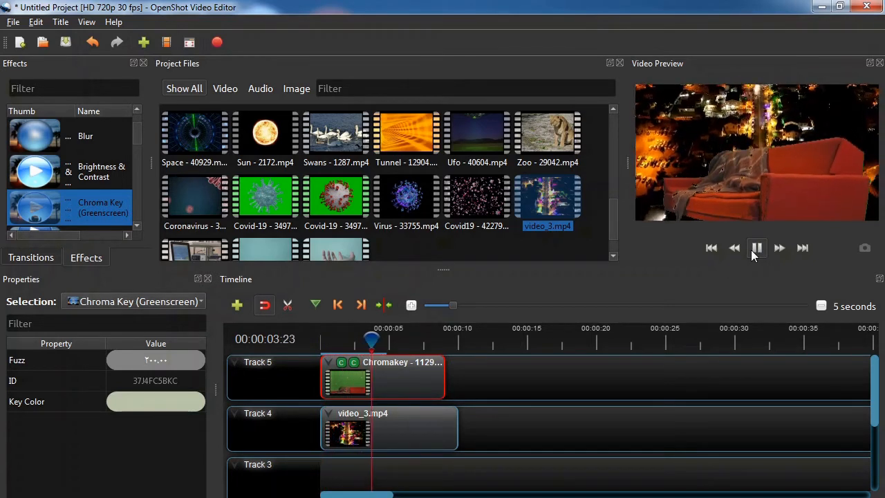
pyautogui.click(756, 249)
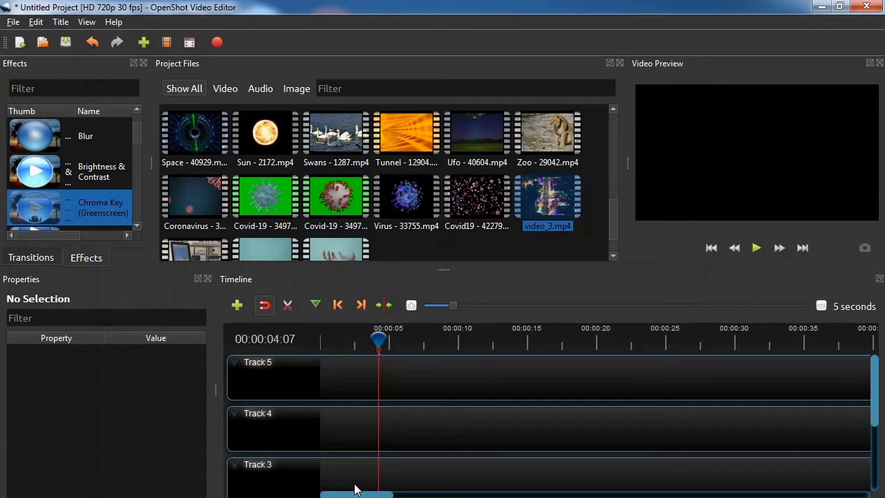
# Arrange Tunnel - 12904.mp4 at the start of Track 5 and Sun - 2172.mp4 below it on Track 4, with the playhead at the start.
pyautogui.moveTo(266, 134); pyautogui.dragTo(333, 373)
pyautogui.moveTo(406, 135); pyautogui.dragTo(342, 425)
pyautogui.click(446, 383)
pyautogui.moveTo(378, 339); pyautogui.dragTo(321, 339)
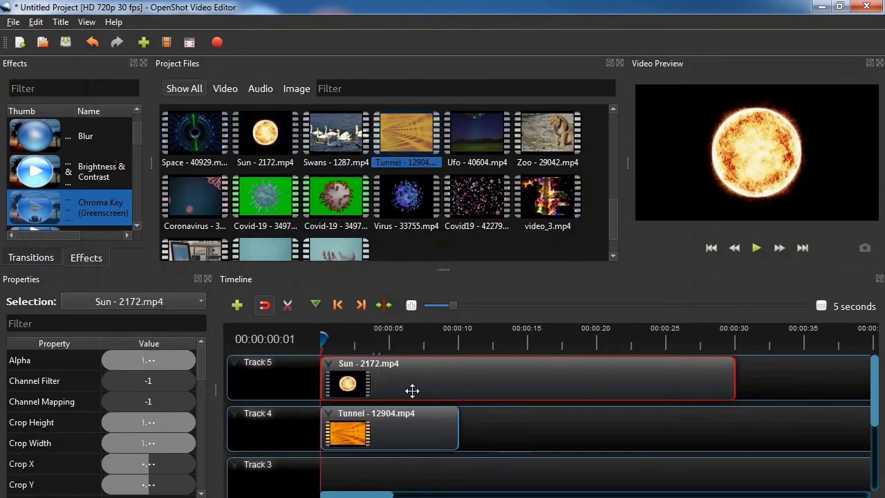
pyautogui.moveTo(404, 381); pyautogui.dragTo(404, 433)
# Apply Chroma Key to the Tunnel clip with orange #fa9f00 sampled from the preview as key color and a Fuzz of 50.
pyautogui.moveTo(69, 206); pyautogui.dragTo(346, 370)
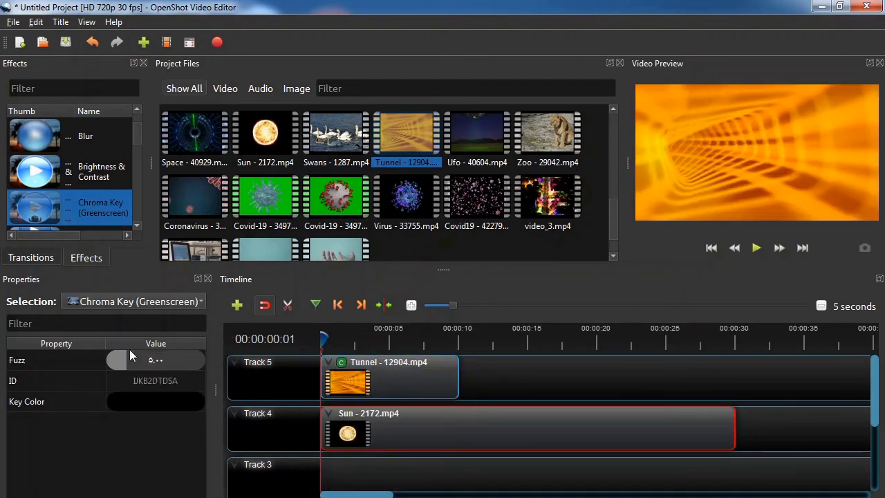
pyautogui.doubleClick(127, 396)
pyautogui.click(312, 264)
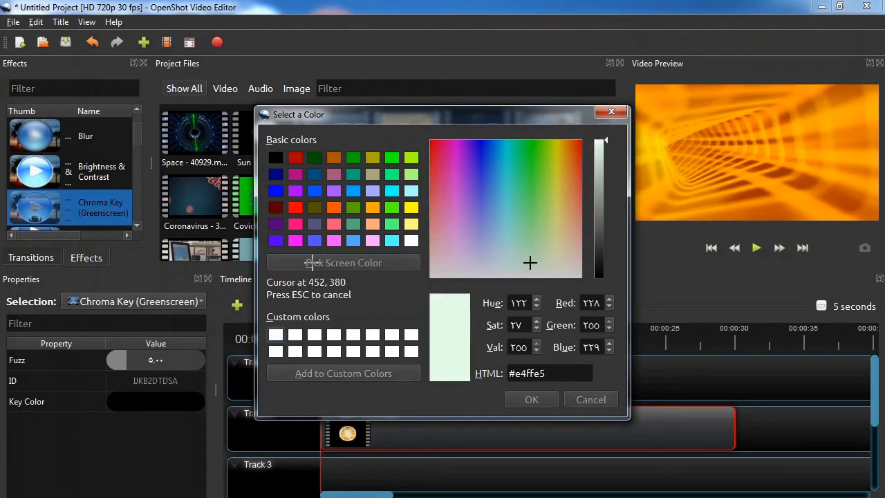
pyautogui.click(814, 207)
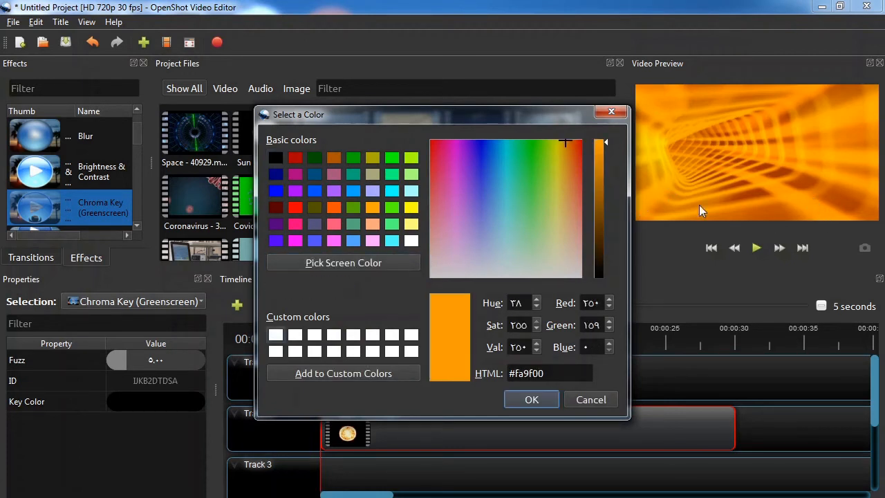
pyautogui.click(533, 400)
pyautogui.doubleClick(167, 354)
pyautogui.write('5')
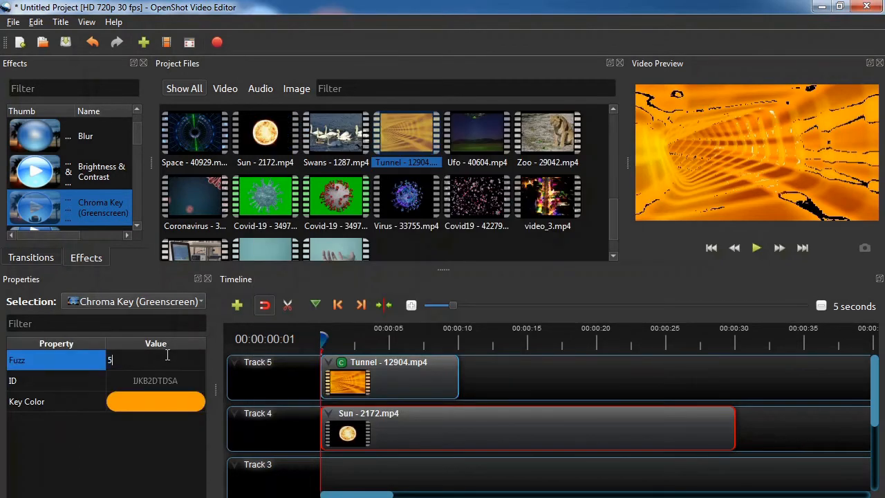
pyautogui.write('0')
pyautogui.press('Return')
# Play the keyed tunnel composite, and discard the extra Tunnel copy placed further along Track 5.
pyautogui.click(757, 248)
pyautogui.click(757, 248)
pyautogui.moveTo(406, 127); pyautogui.dragTo(573, 391)
pyautogui.press('Delete')
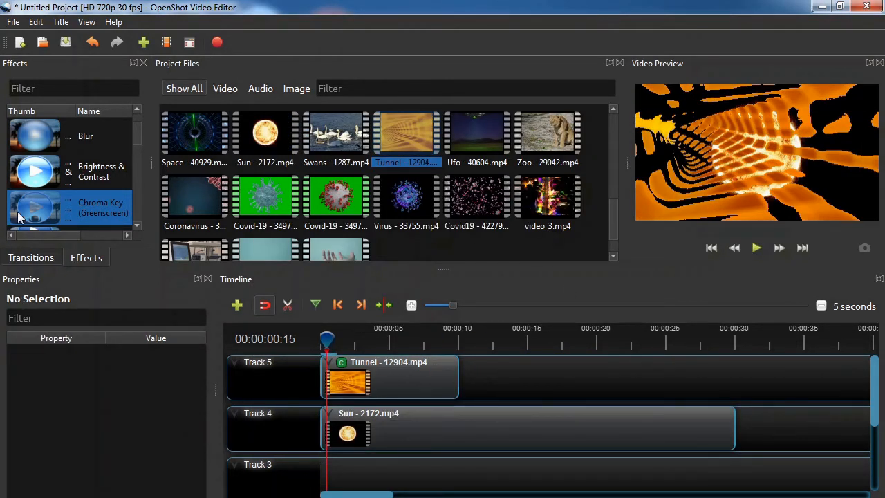
# Add a second Chroma Key to the Tunnel clip, sampling dark orange #9f3700 from the first frame as its key color.
pyautogui.moveTo(19, 217); pyautogui.dragTo(356, 364)
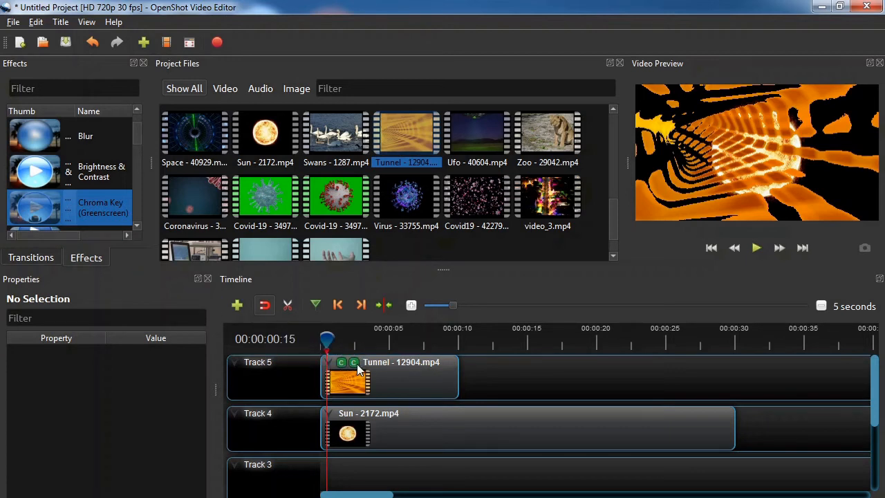
pyautogui.click(357, 364)
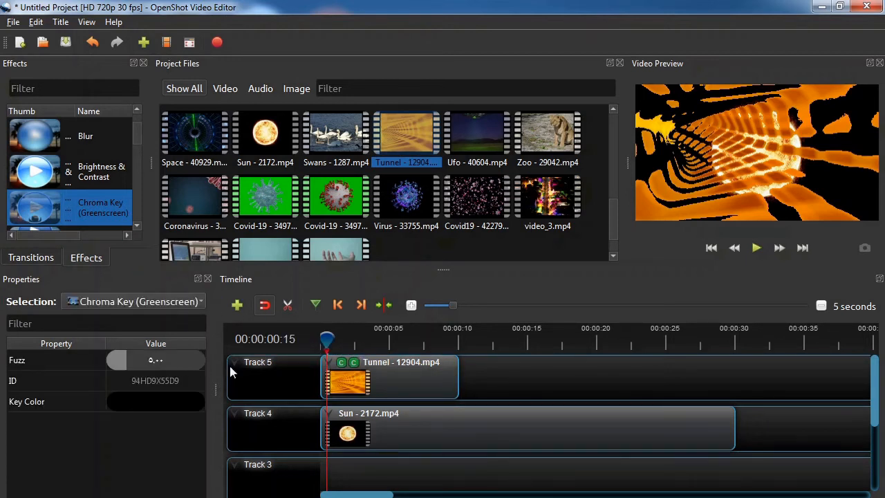
pyautogui.moveTo(327, 336); pyautogui.dragTo(322, 338)
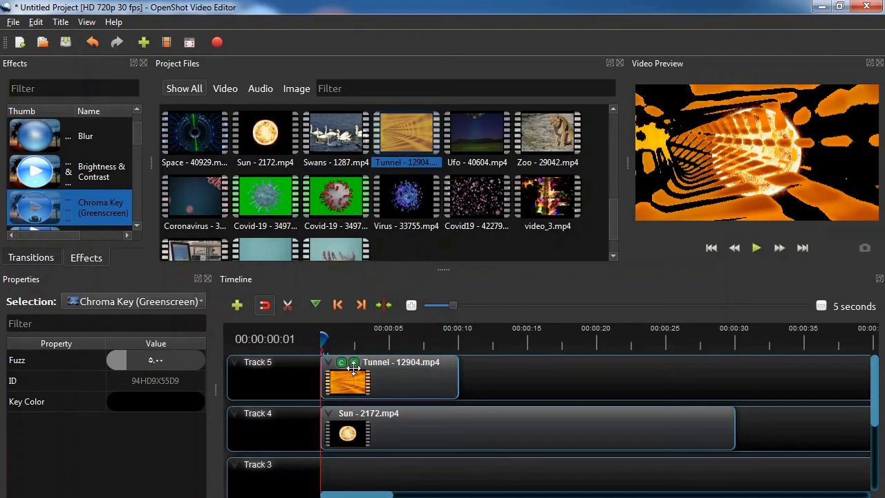
pyautogui.doubleClick(144, 401)
pyautogui.click(349, 262)
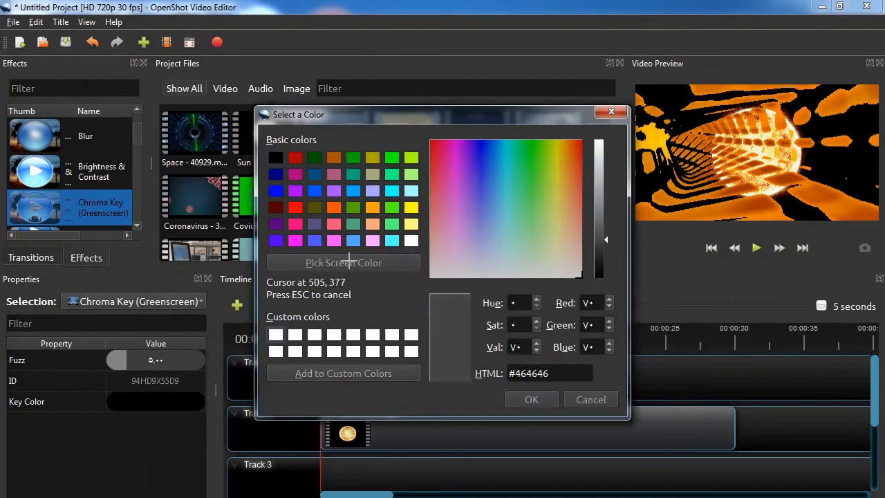
pyautogui.click(786, 176)
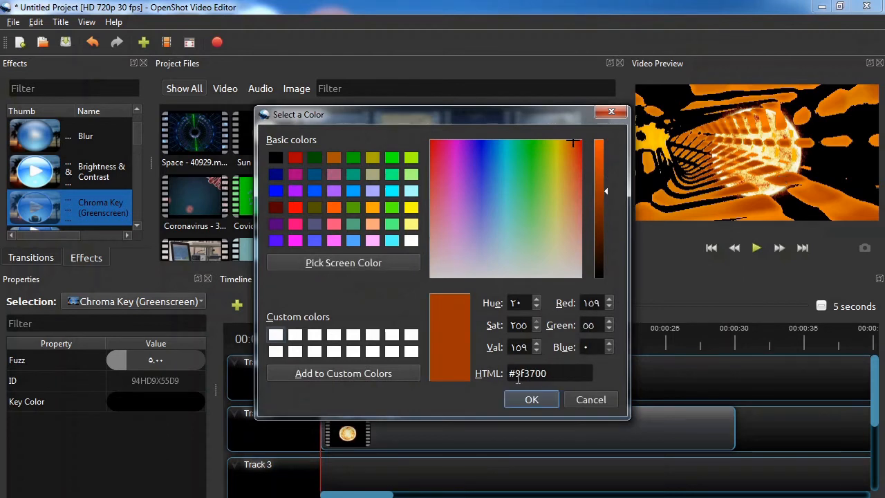
pyautogui.click(531, 400)
# Try a Fuzz of 50 on the Tunnel clip's second Chroma Key and raise it to 200.
pyautogui.doubleClick(161, 361)
pyautogui.press('Return')
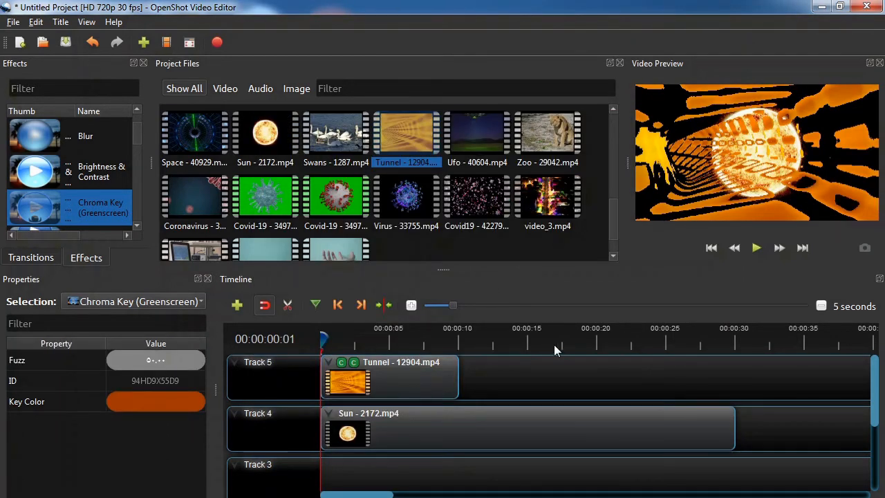
pyautogui.doubleClick(181, 359)
pyautogui.write('20')
pyautogui.press('Return')
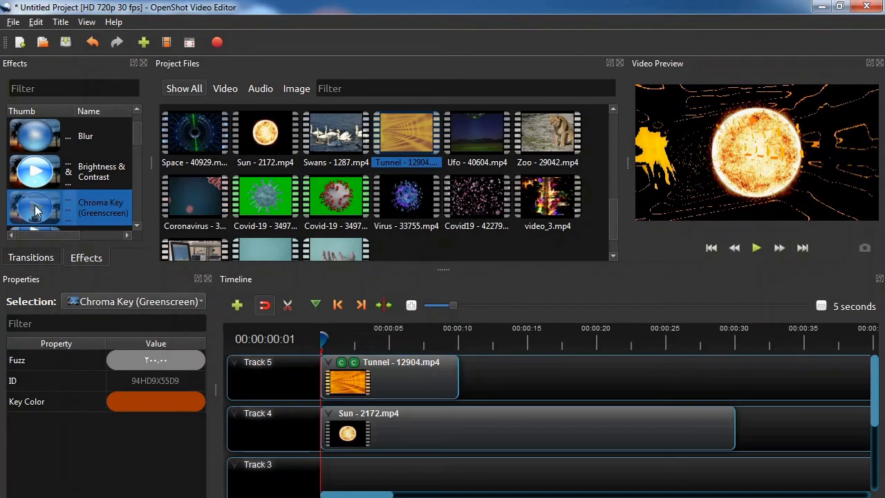
# Add a third Chroma Key to the Tunnel clip with yellow #ffcc00 as key color and a Fuzz of 50, and play the result.
pyautogui.moveTo(38, 211); pyautogui.dragTo(371, 367)
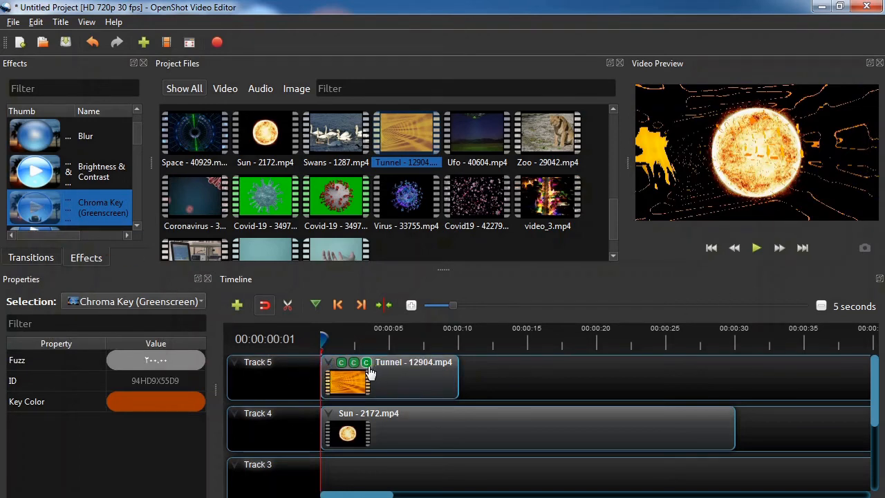
pyautogui.doubleClick(164, 400)
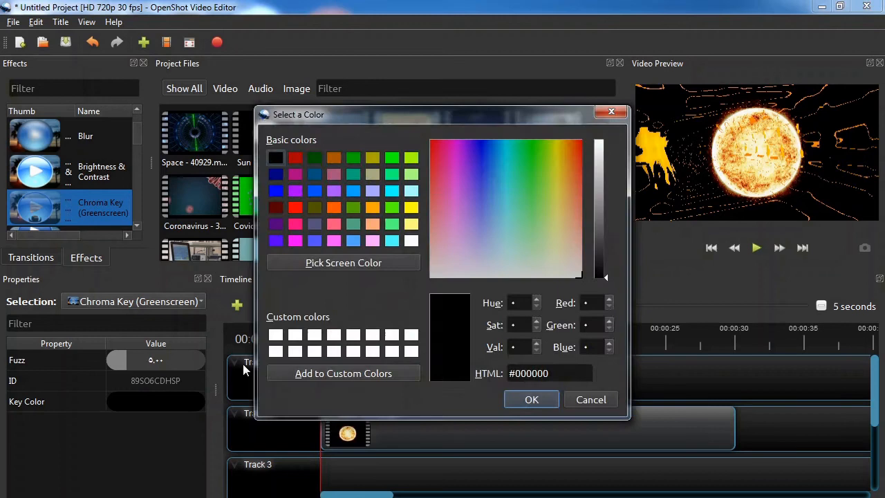
pyautogui.click(305, 265)
pyautogui.click(654, 156)
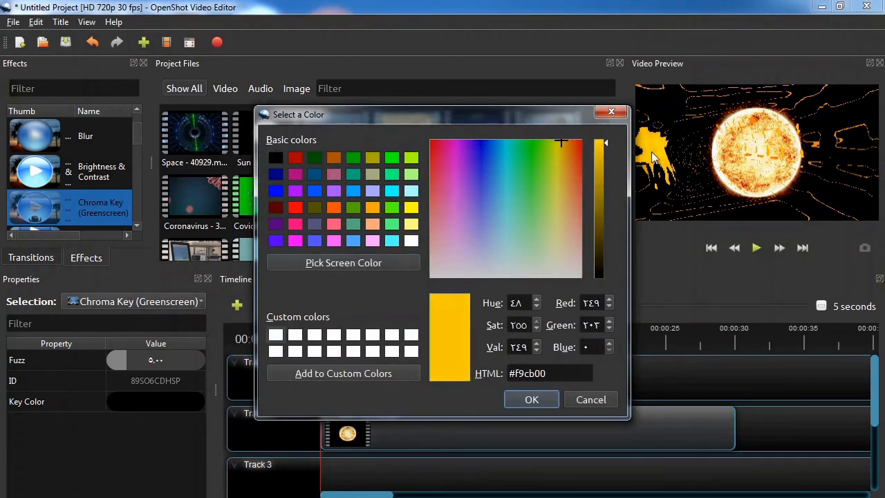
pyautogui.moveTo(606, 142)
pyautogui.mouseDown()
pyautogui.moveTo(606, 158)
pyautogui.moveTo(606, 141)
pyautogui.mouseUp()
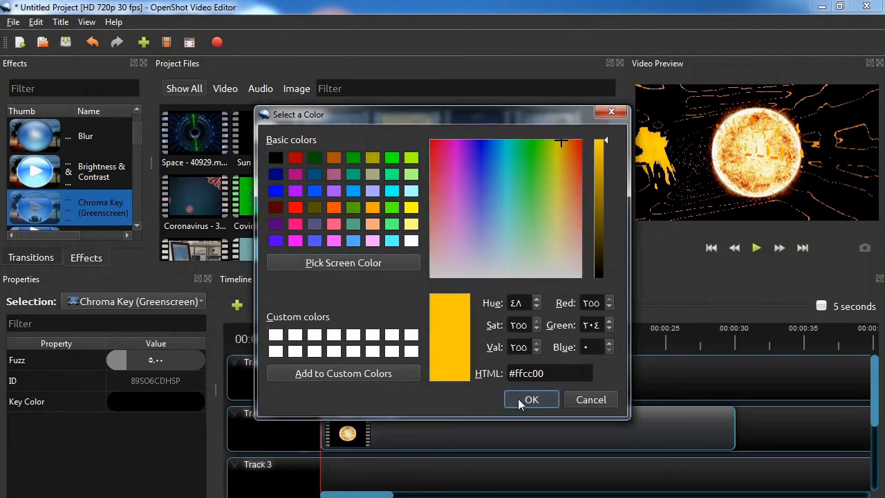
pyautogui.click(520, 401)
pyautogui.click(757, 248)
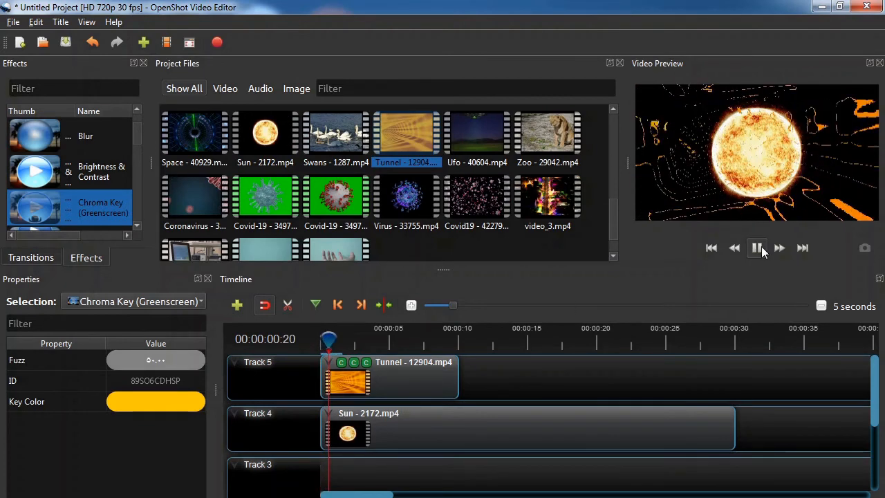
pyautogui.click(757, 248)
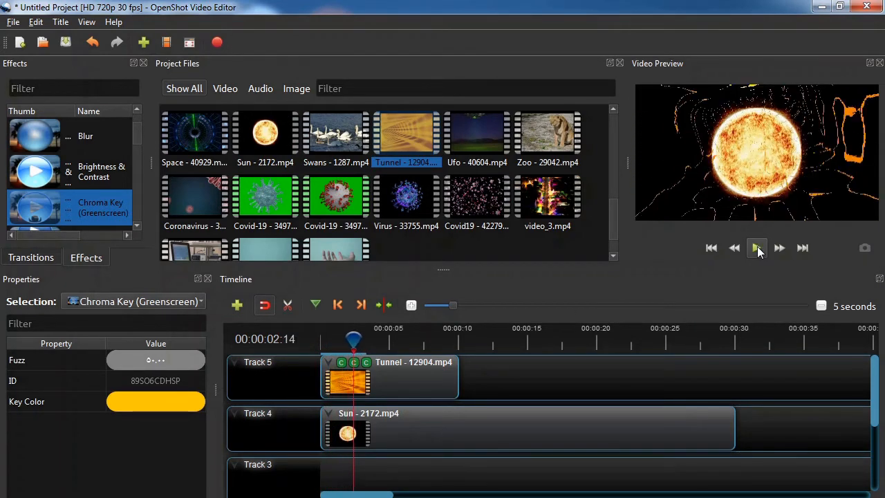
# Place another copy of Tunnel - 12904.mp4 at the start of Track 3 and play the three-layer composite.
pyautogui.moveTo(433, 130); pyautogui.dragTo(273, 485)
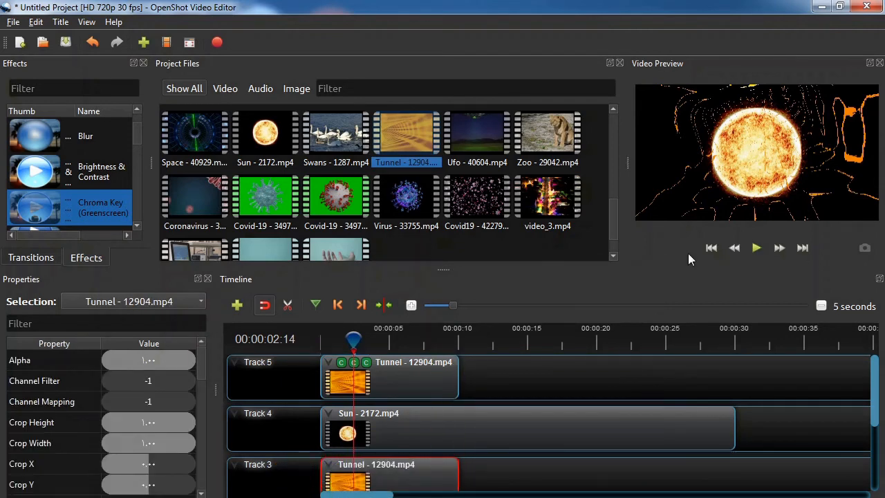
pyautogui.click(756, 247)
pyautogui.click(756, 247)
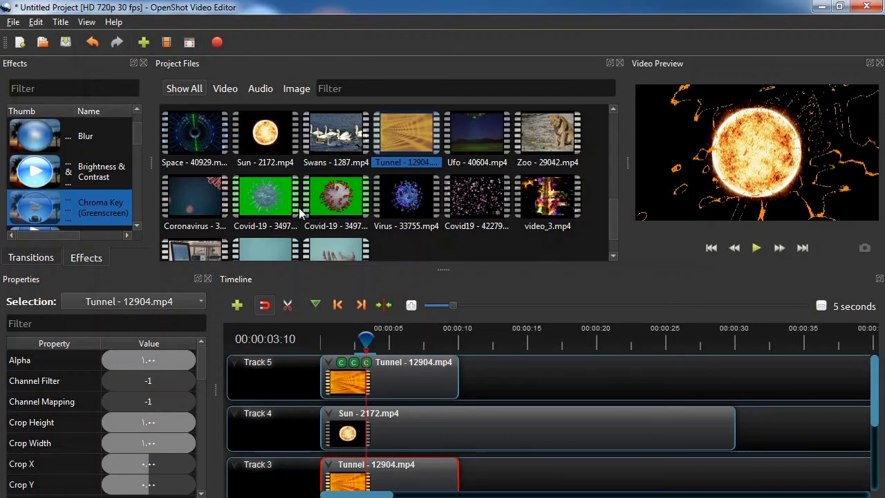
pyautogui.moveTo(64, 209); pyautogui.dragTo(341, 468)
pyautogui.rightClick(342, 467)
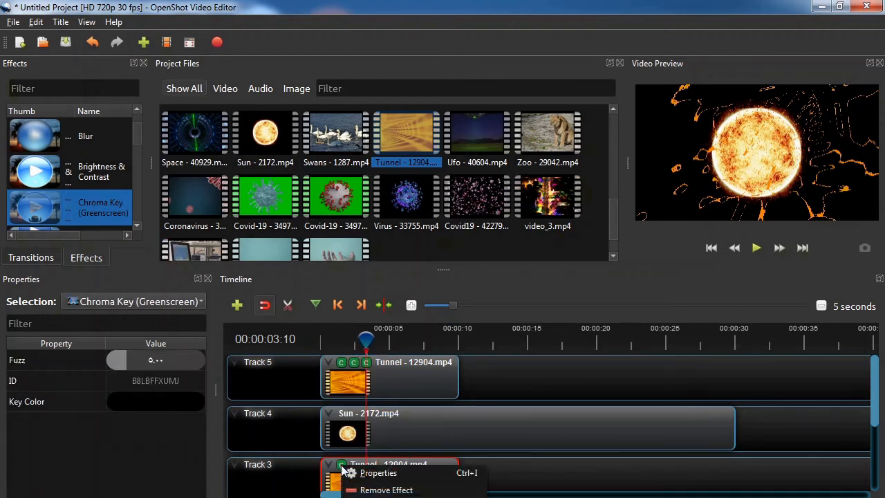
pyautogui.click(374, 489)
# Apply Chroma Key to the Sun - 2172.mp4 clip on Track 4, sampling its black background as the key color.
pyautogui.moveTo(43, 205); pyautogui.dragTo(340, 429)
pyautogui.click(342, 413)
pyautogui.doubleClick(155, 402)
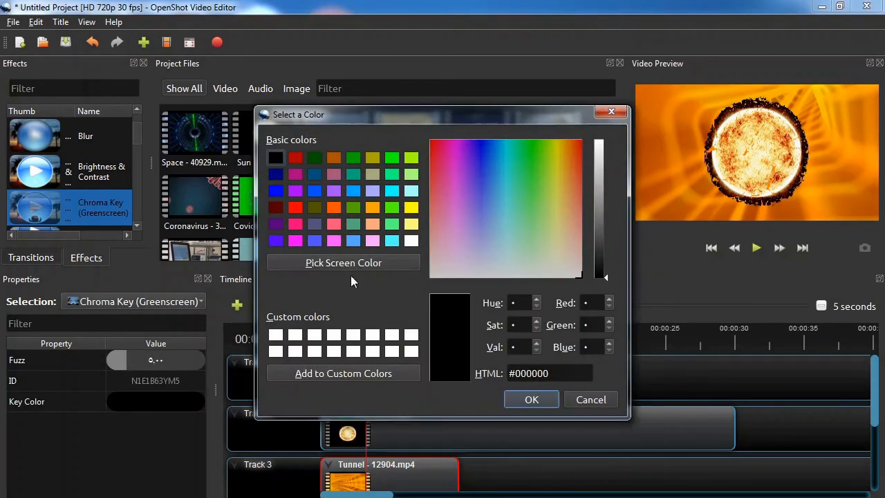
pyautogui.click(345, 263)
pyautogui.click(335, 429)
pyautogui.click(518, 397)
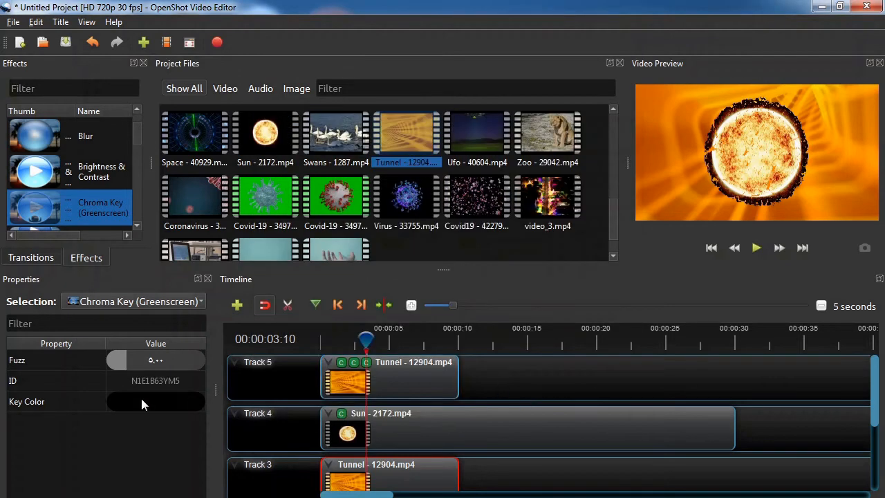
# Set the Sun clip's Chroma Key Fuzz to 40 and play the sun over the tunnel footage.
pyautogui.doubleClick(176, 357)
pyautogui.write('40')
pyautogui.press('Return')
pyautogui.click(765, 249)
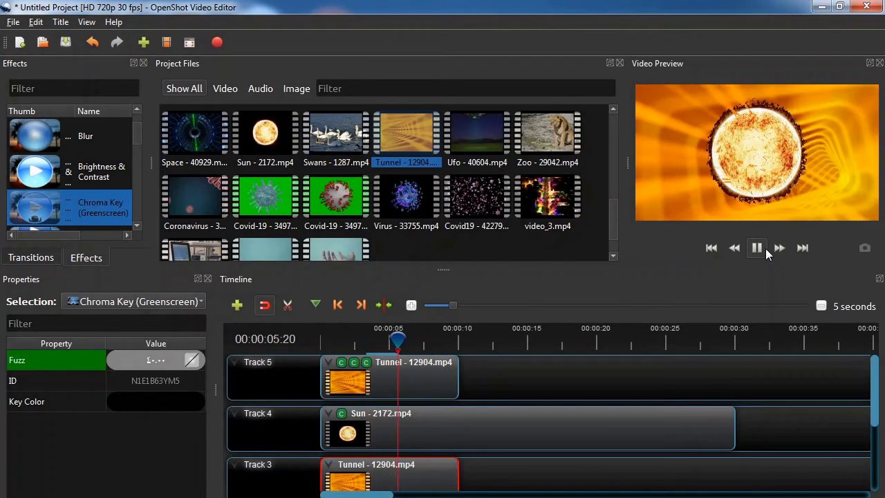
pyautogui.click(766, 248)
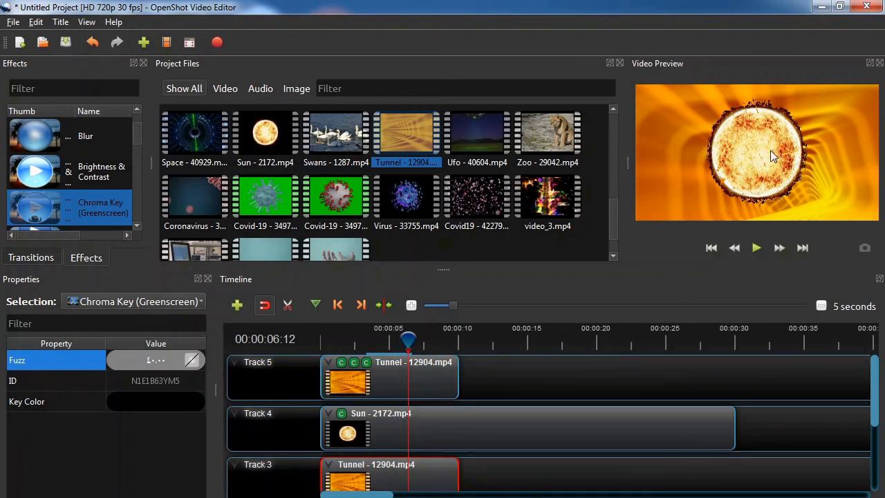
pyautogui.click(754, 249)
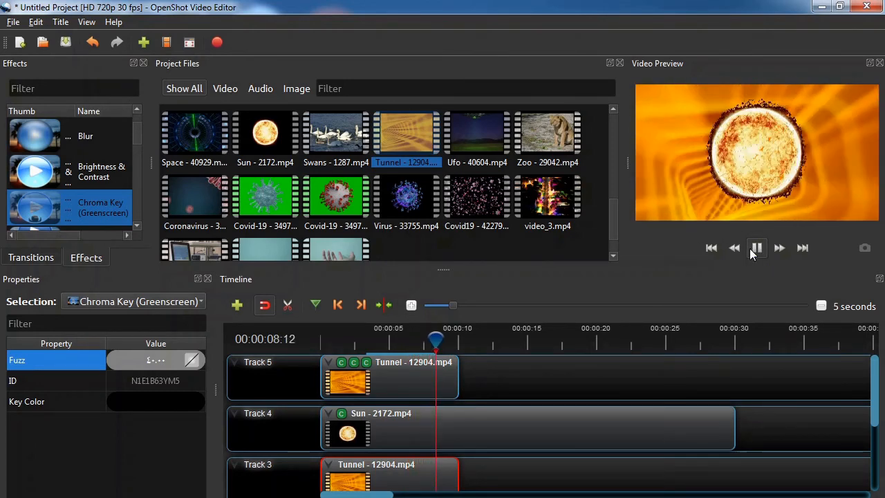
pyautogui.click(757, 247)
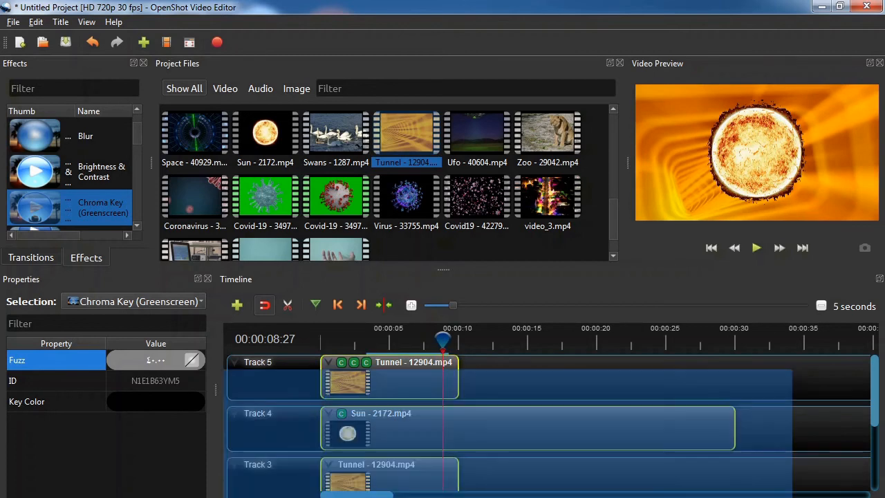
# Clear all clips from the timeline and place Chromakey - 11285.mp4 at the start of Track 5.
pyautogui.hotkey('ctrl', 'a')
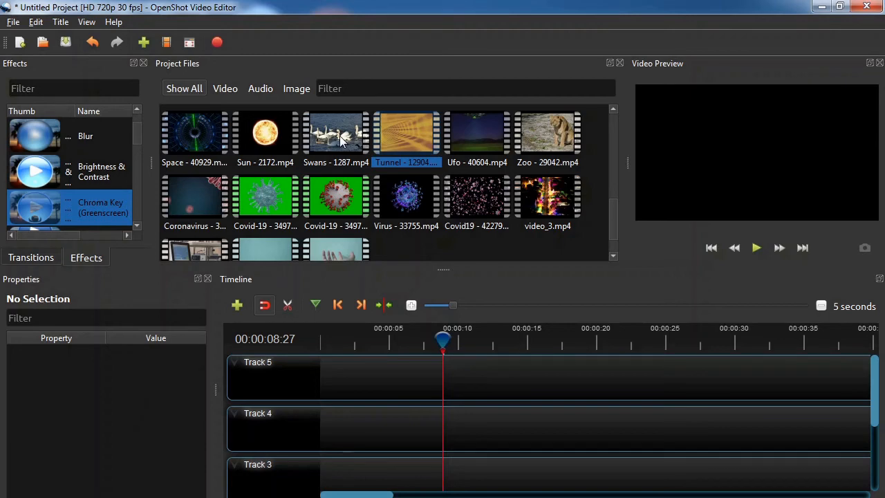
pyautogui.scroll(5, 302, 169)
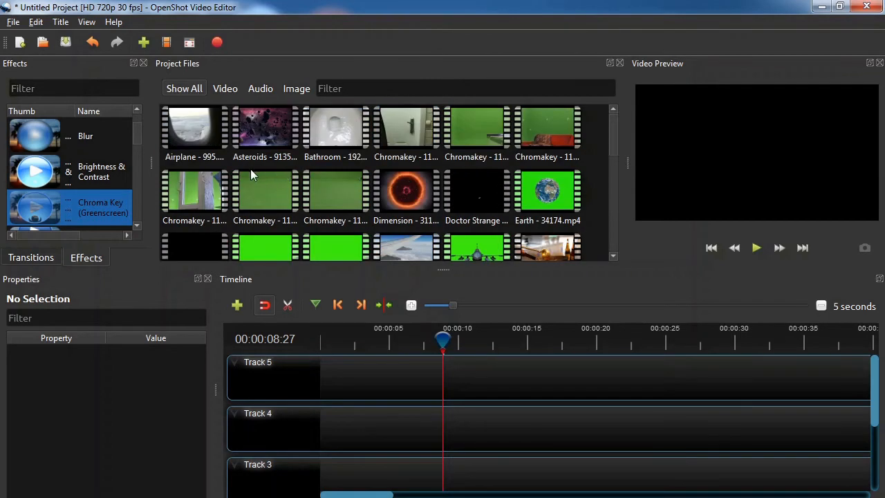
pyautogui.moveTo(405, 130); pyautogui.dragTo(185, 354)
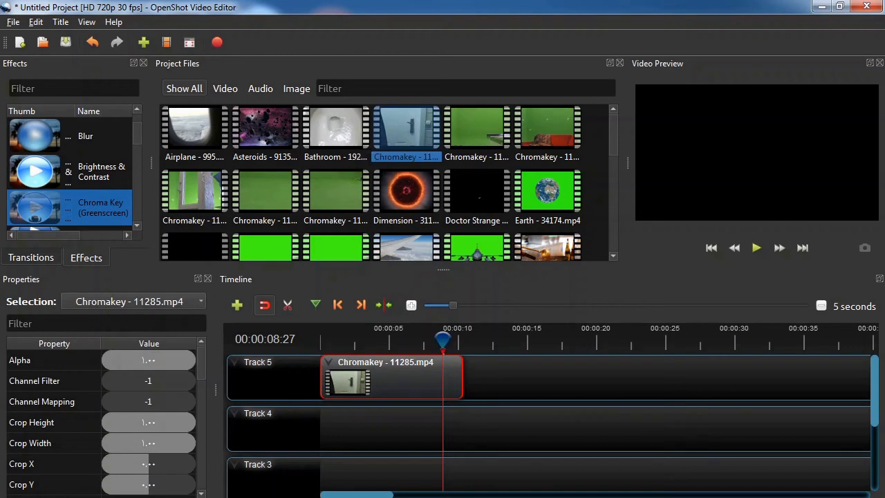
pyautogui.scroll(-8, 344, 162)
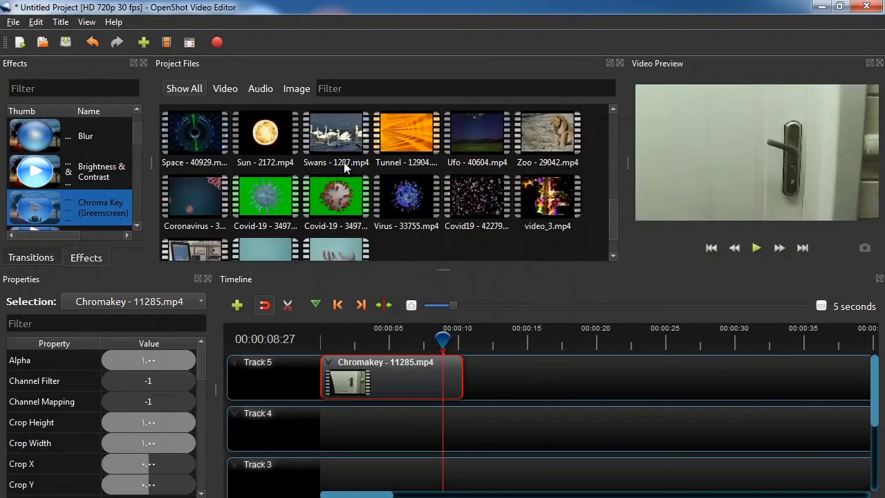
# Place Swans - 1287.mp4 at the start of Track 4 and apply Chroma Key to the Chromakey - 11285.mp4 clip on Track 5.
pyautogui.moveTo(336, 135); pyautogui.dragTo(298, 429)
pyautogui.moveTo(447, 344); pyautogui.dragTo(263, 357)
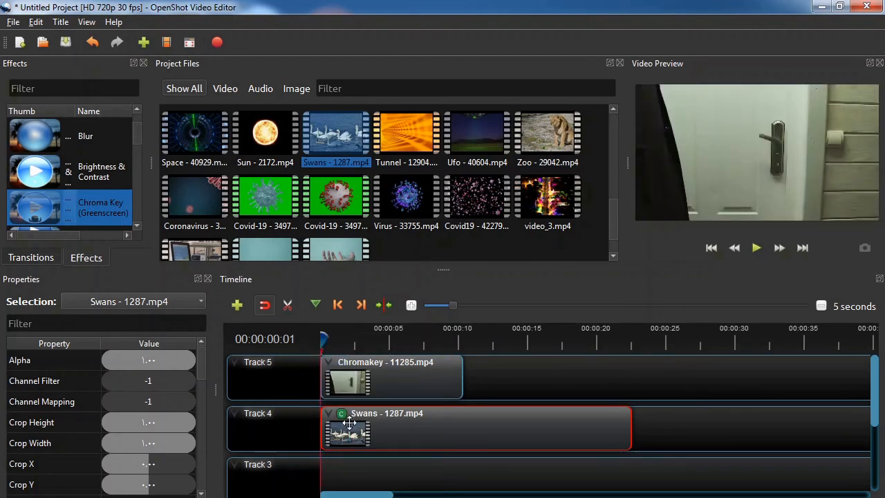
pyautogui.rightClick(346, 422)
pyautogui.click(347, 416)
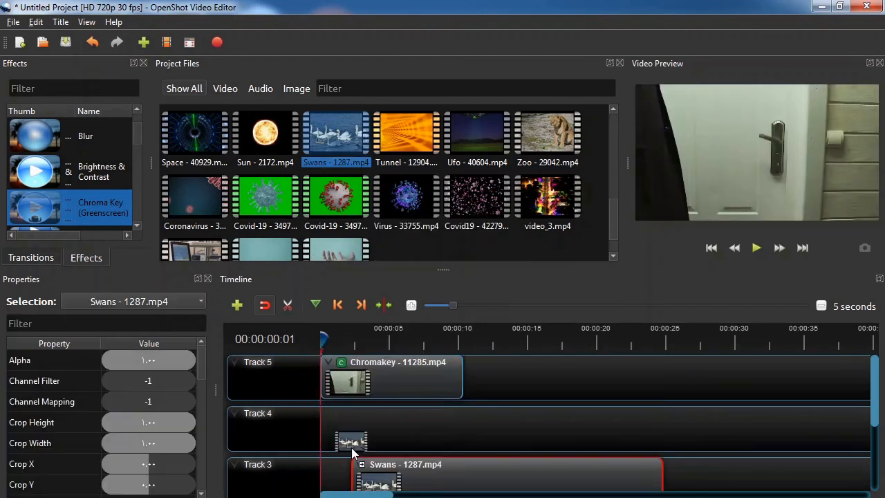
pyautogui.moveTo(351, 448); pyautogui.dragTo(328, 431)
# Play until the door starts opening, pause, and sample the turquoise doorway background as the Chroma Key's key color.
pyautogui.click(759, 250)
pyautogui.click(760, 250)
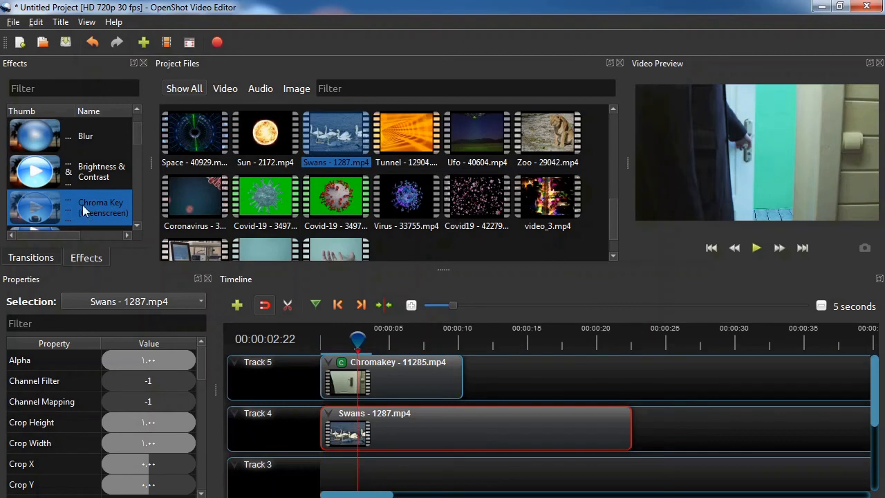
pyautogui.click(178, 395)
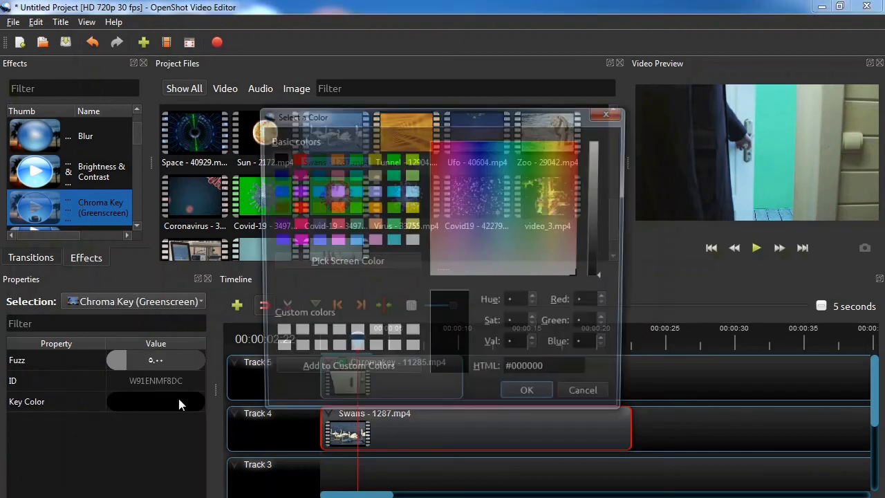
pyautogui.click(344, 263)
pyautogui.click(784, 131)
# Set the door clip's Chroma Key Fuzz to 70 and play the door opening over the swans footage.
pyautogui.doubleClick(161, 360)
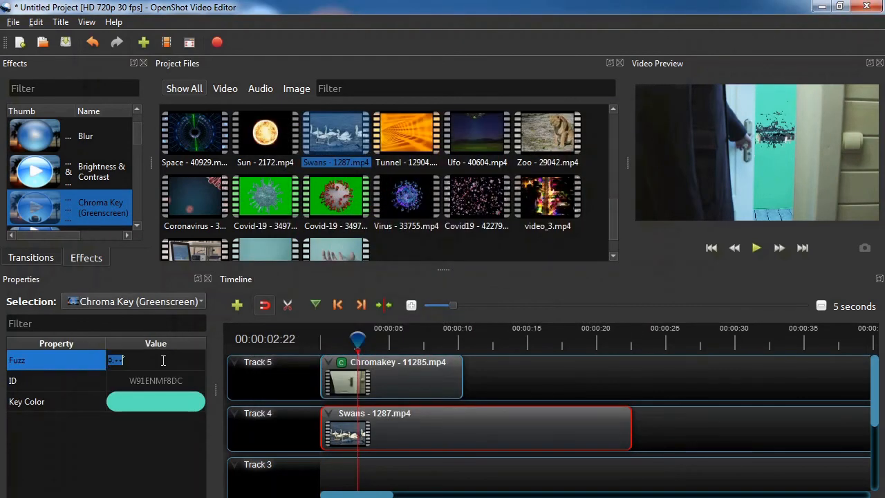
pyautogui.write('70')
pyautogui.press('Return')
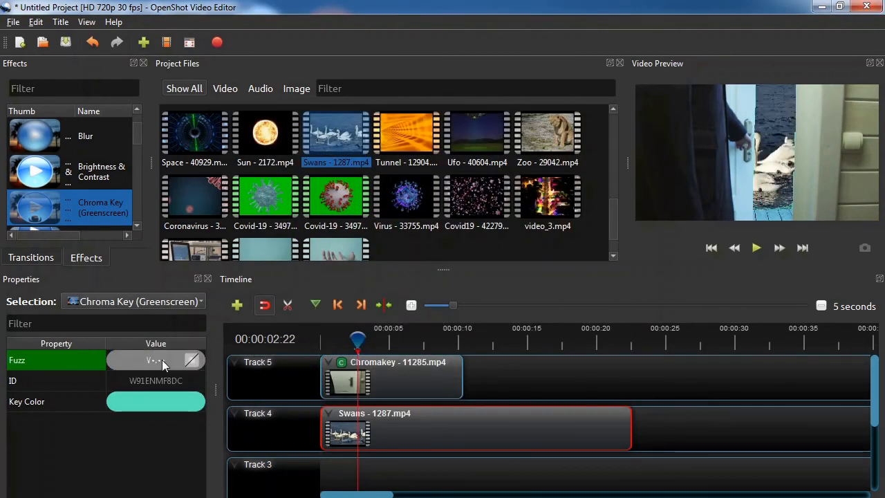
pyautogui.click(757, 248)
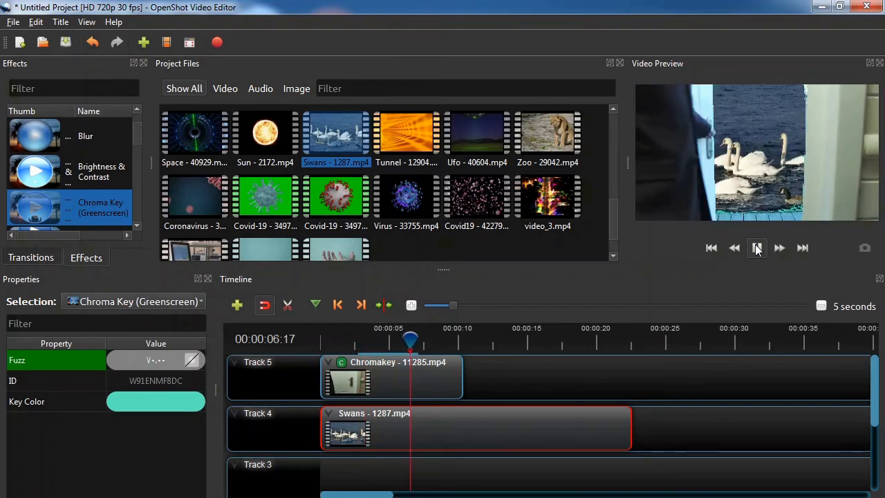
pyautogui.click(757, 248)
# Delete the Chromakey and Swans clips from the timeline.
pyautogui.hotkey('ctrl', 'a')
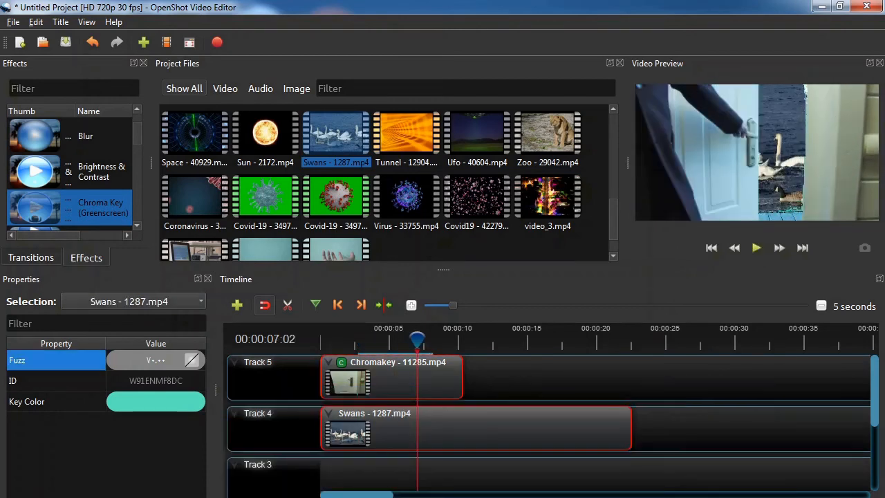
pyautogui.press('Delete')
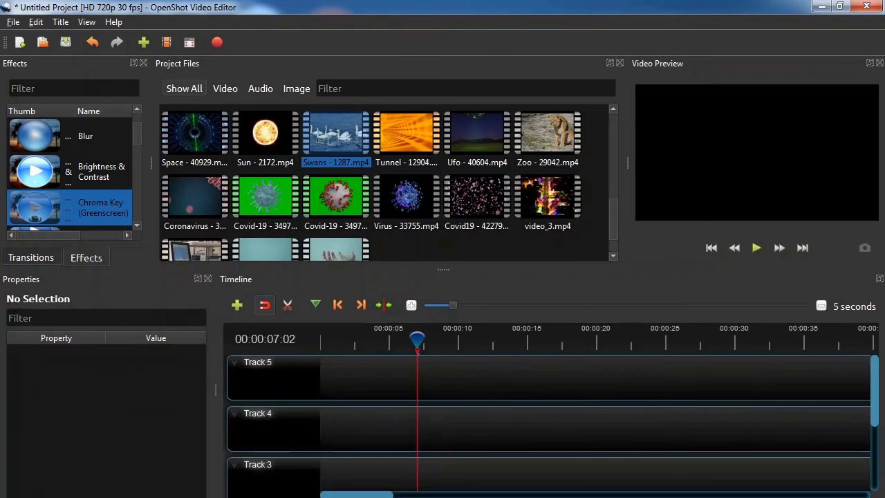